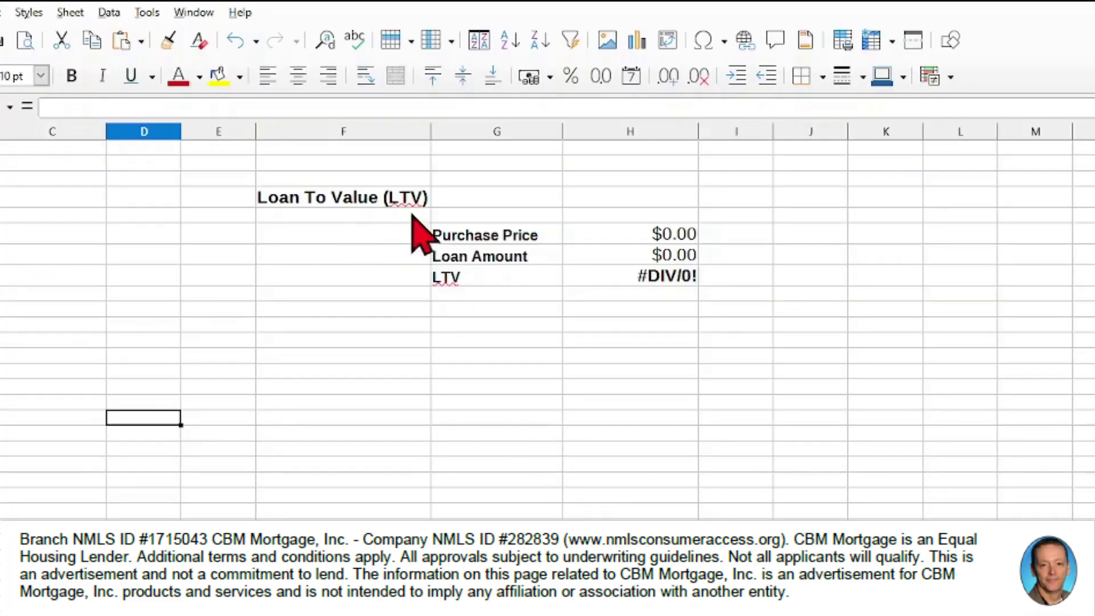
Step: Enter a 250,000 purchase price and 200,000 loan amount, then check the LTV formula
click(498, 235)
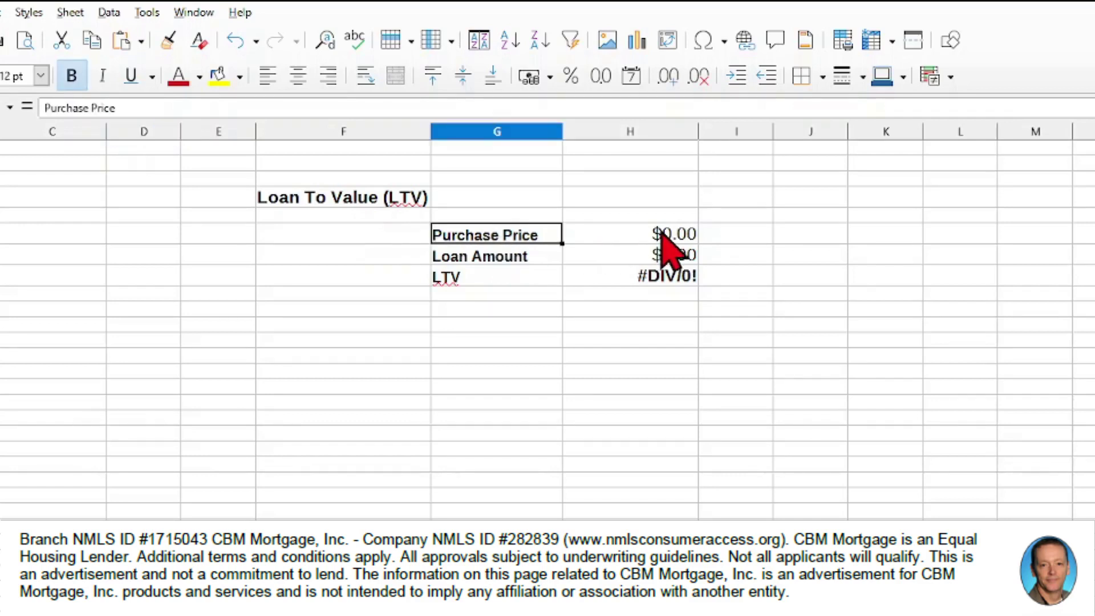
click(656, 234)
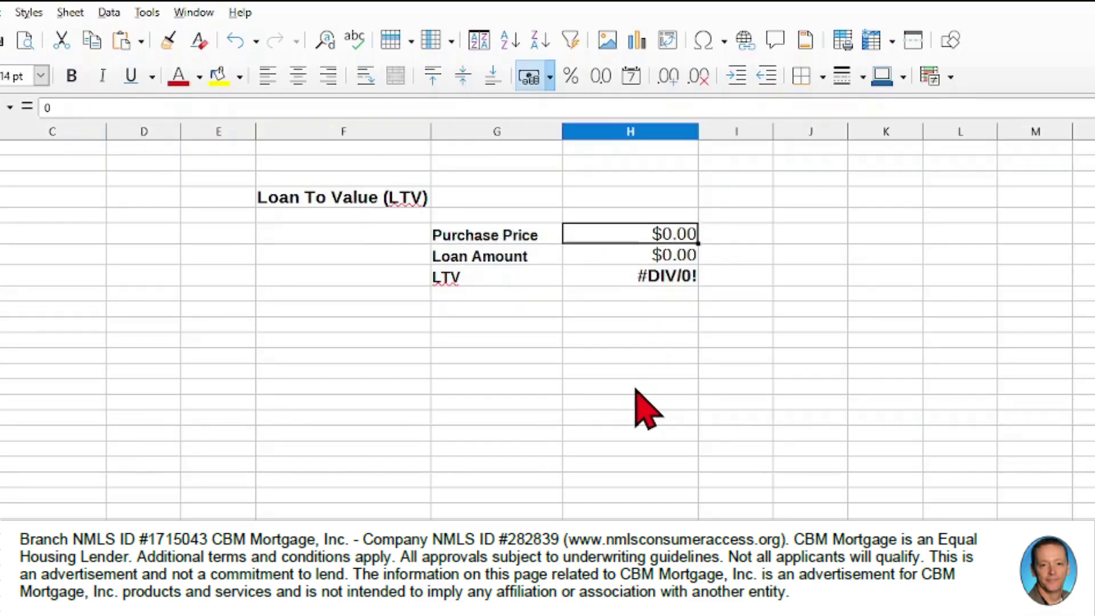
text(250000)
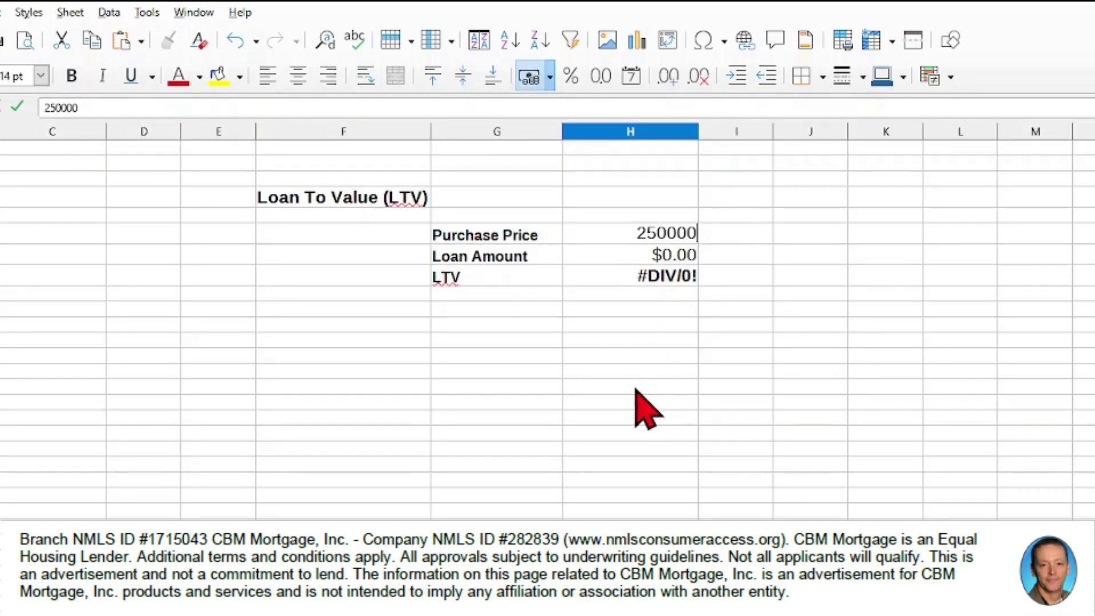
text(50,000)
key(Tab)
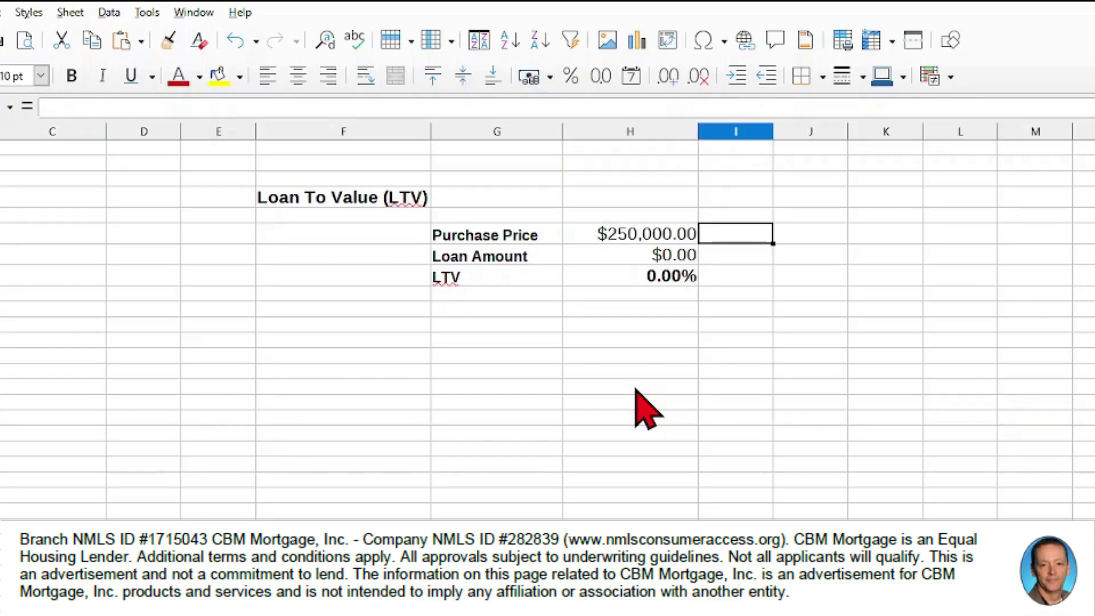
click(671, 260)
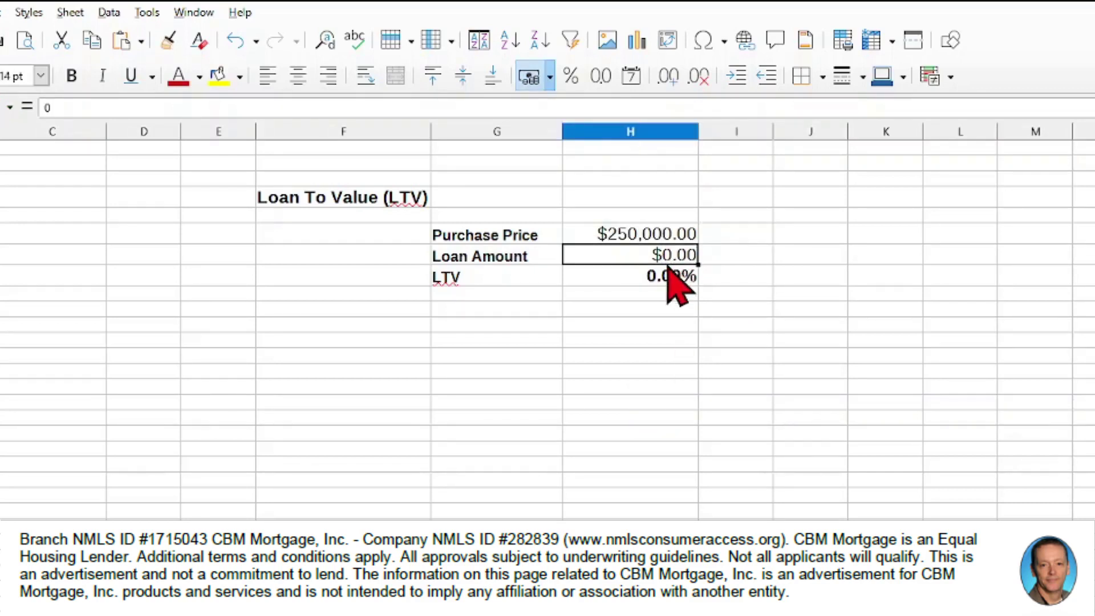
text(200000)
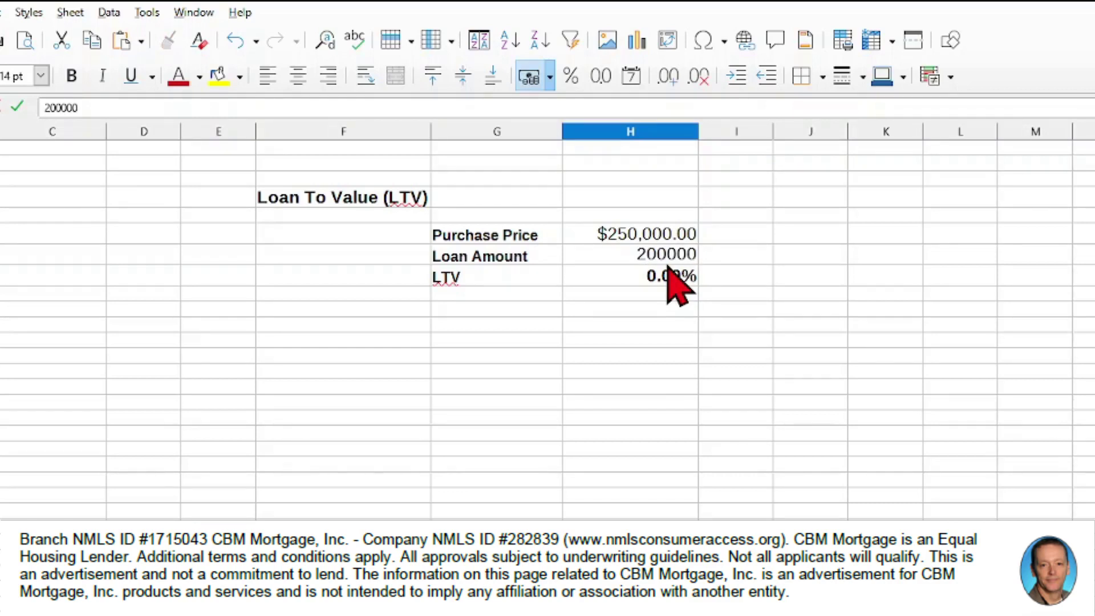
text(,000)
key(Tab)
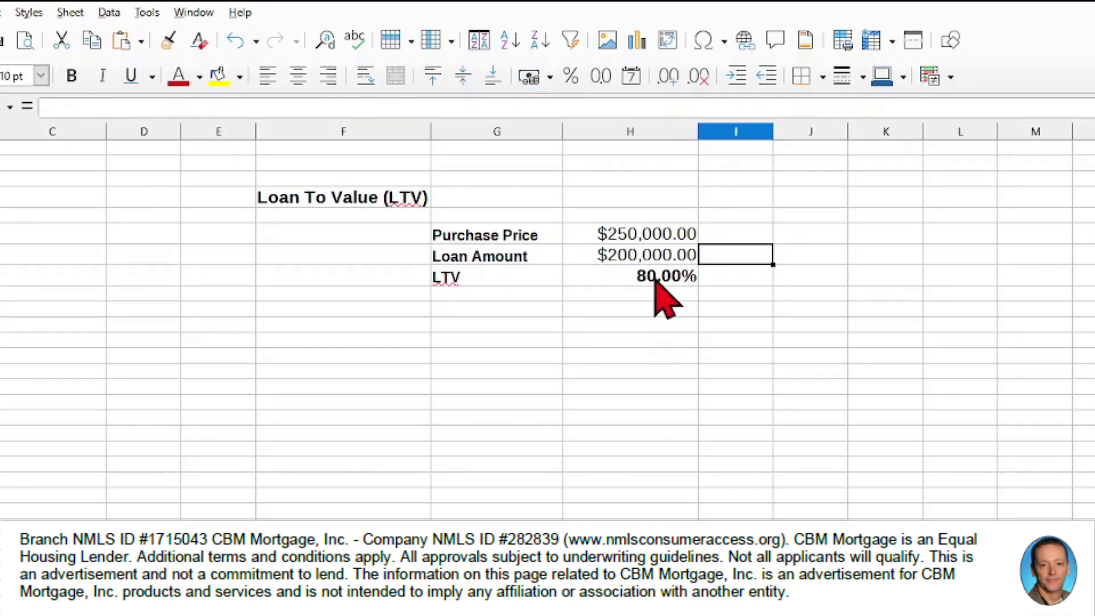
click(662, 278)
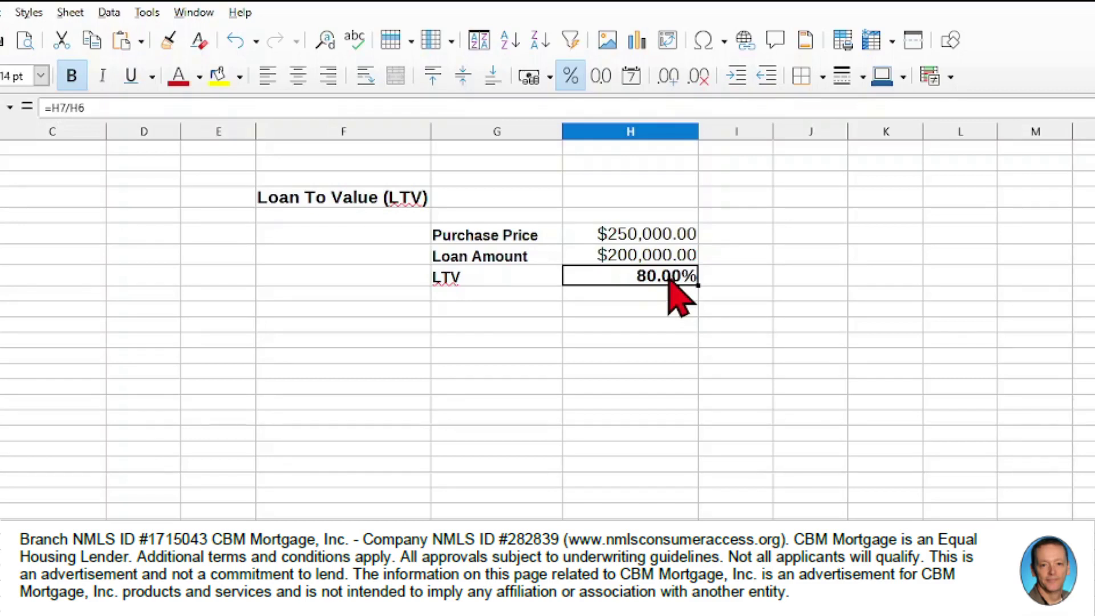
Step: Change the purchase price to 325,000 and loan amount to 315,000, giving 96.92% LTV
click(622, 241)
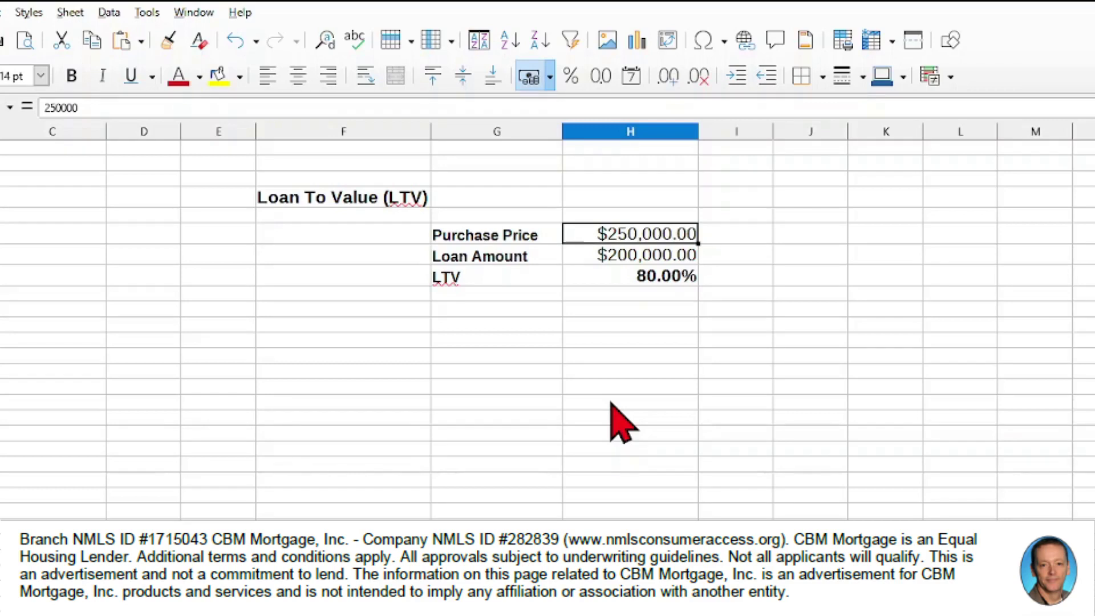
text(325000)
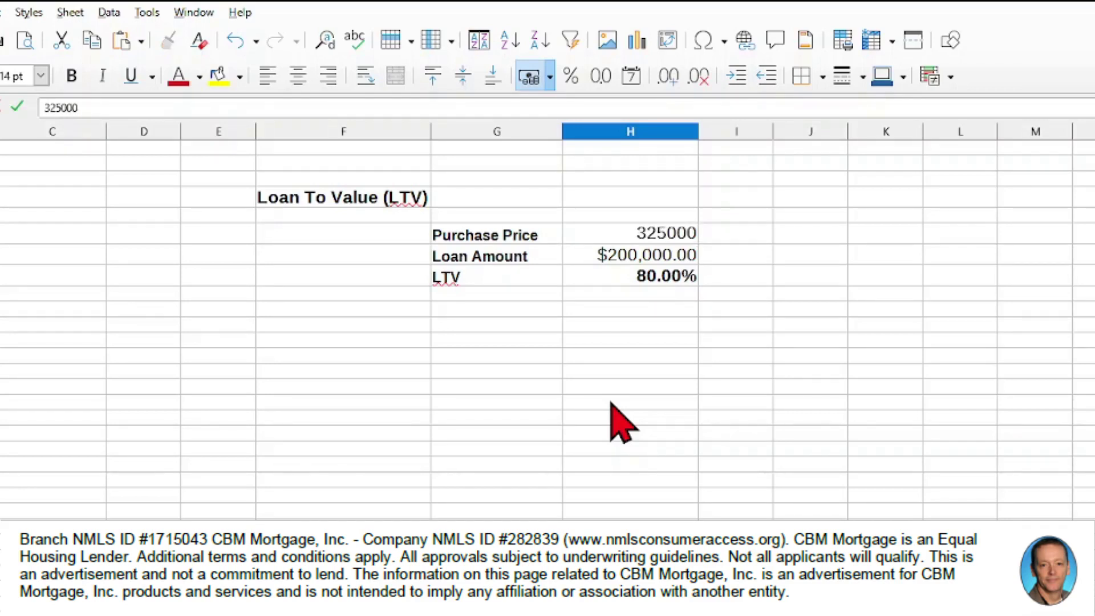
key(Tab)
click(665, 258)
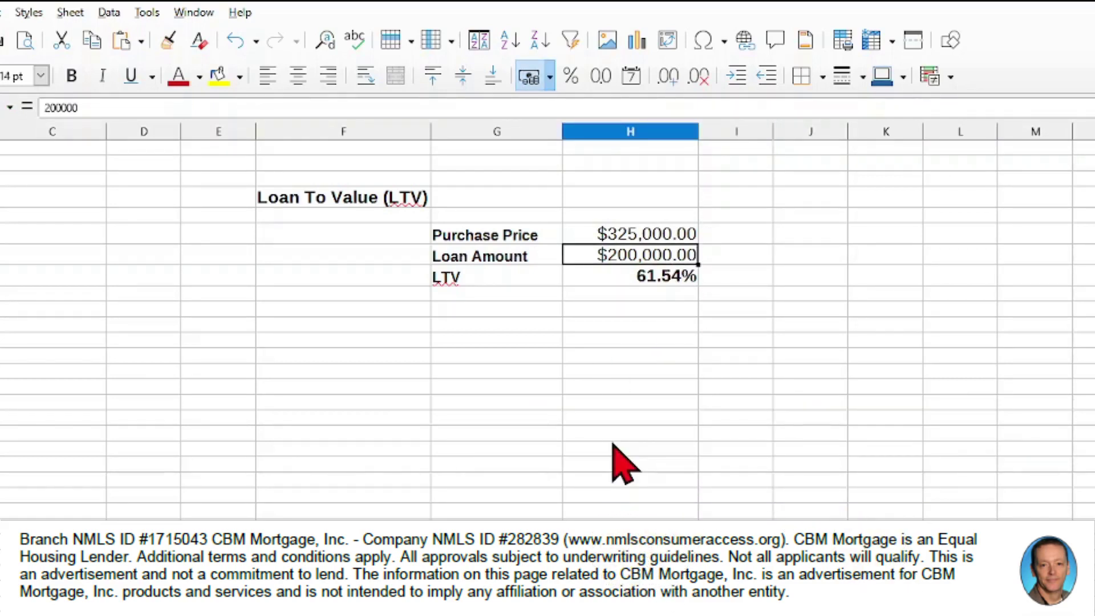
text(315000)
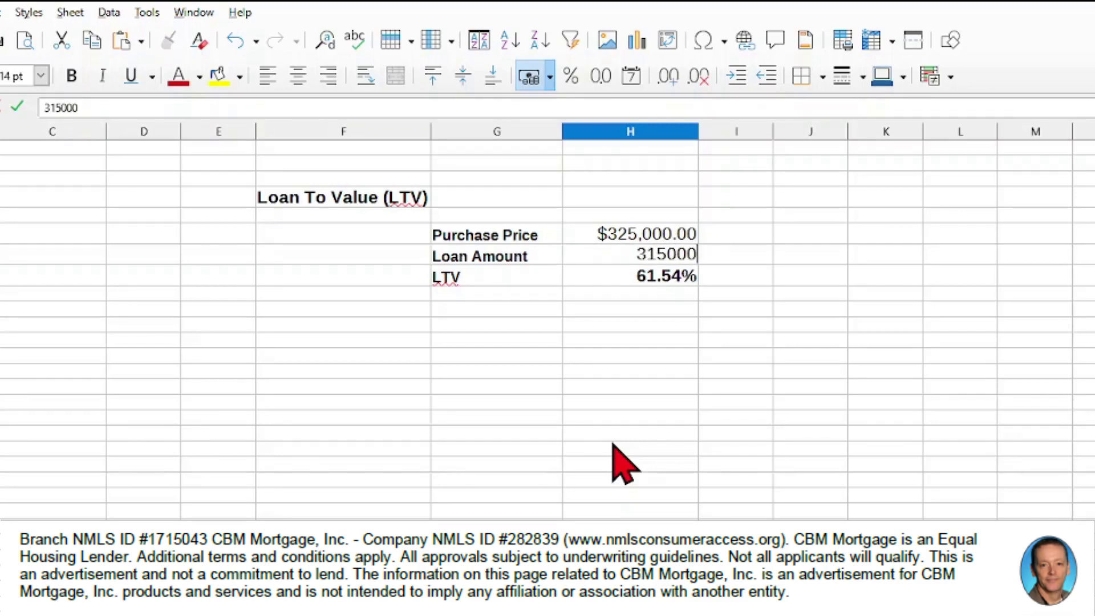
key(Tab)
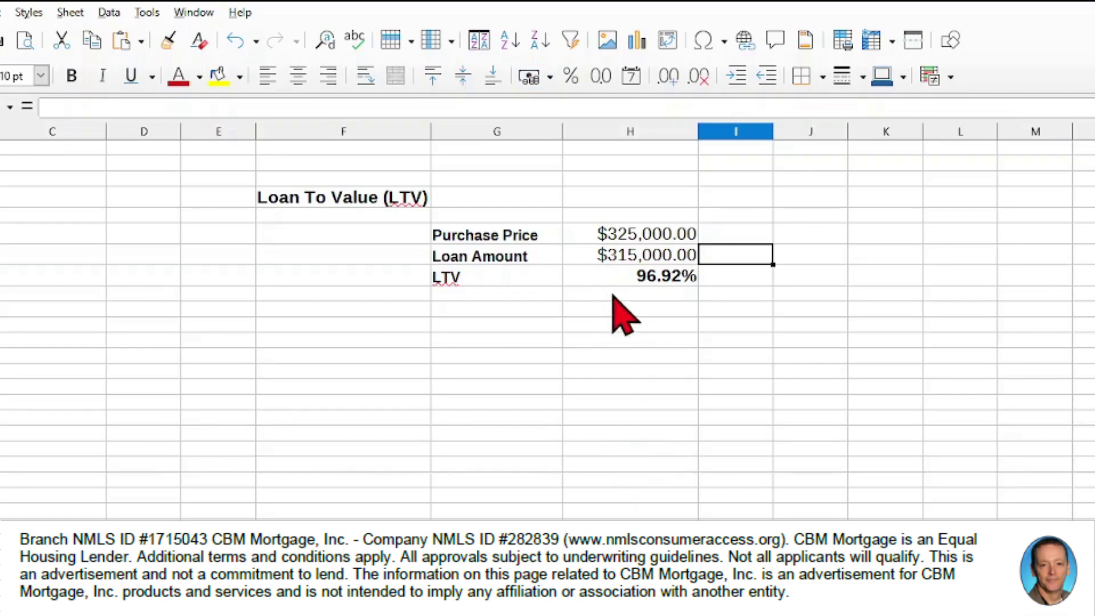
click(662, 279)
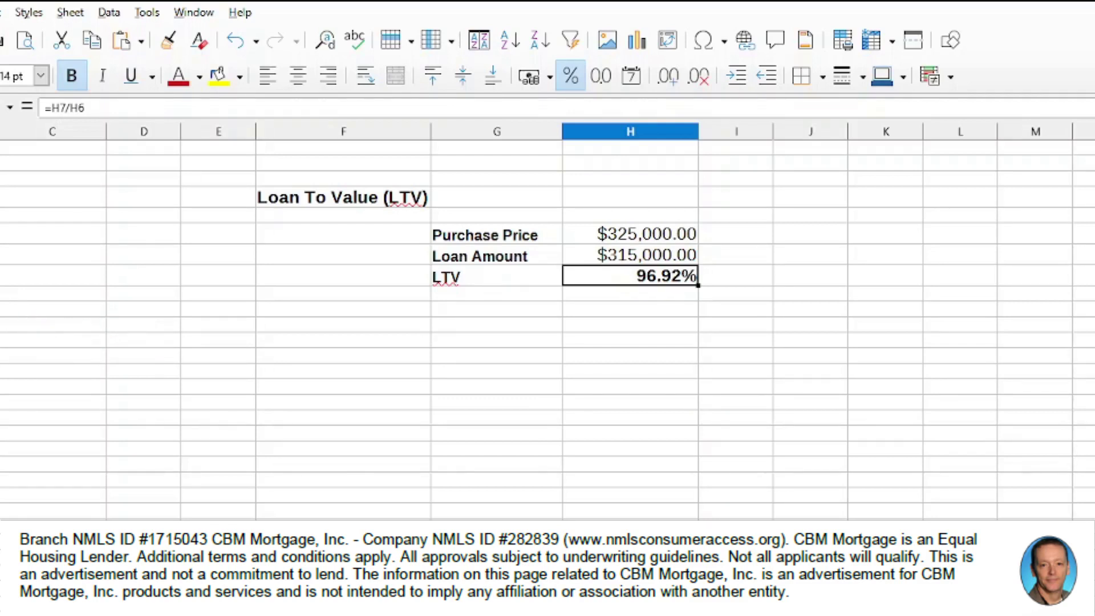
Step: Insert a blank row above Loan Amount, labelled Down Payment, with a 10,000 value
click(3, 254)
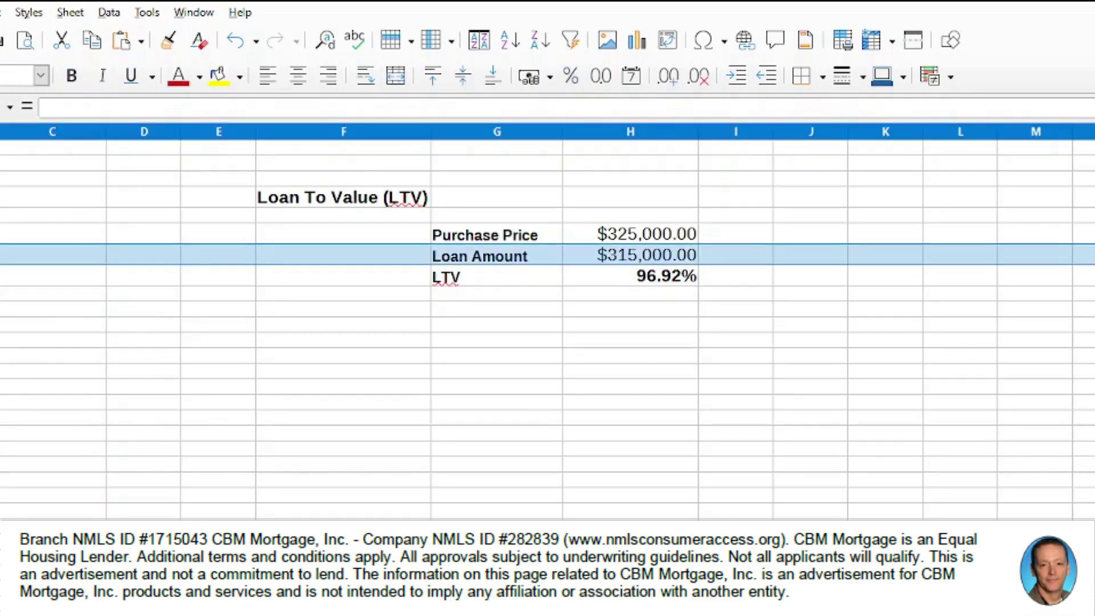
key(ctrl+plus)
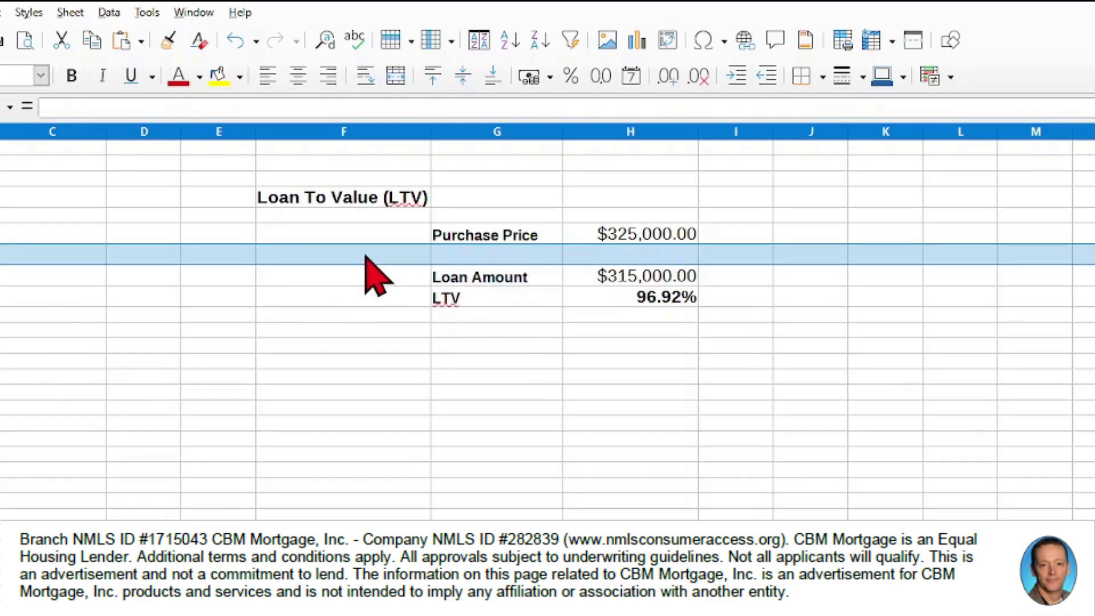
click(492, 261)
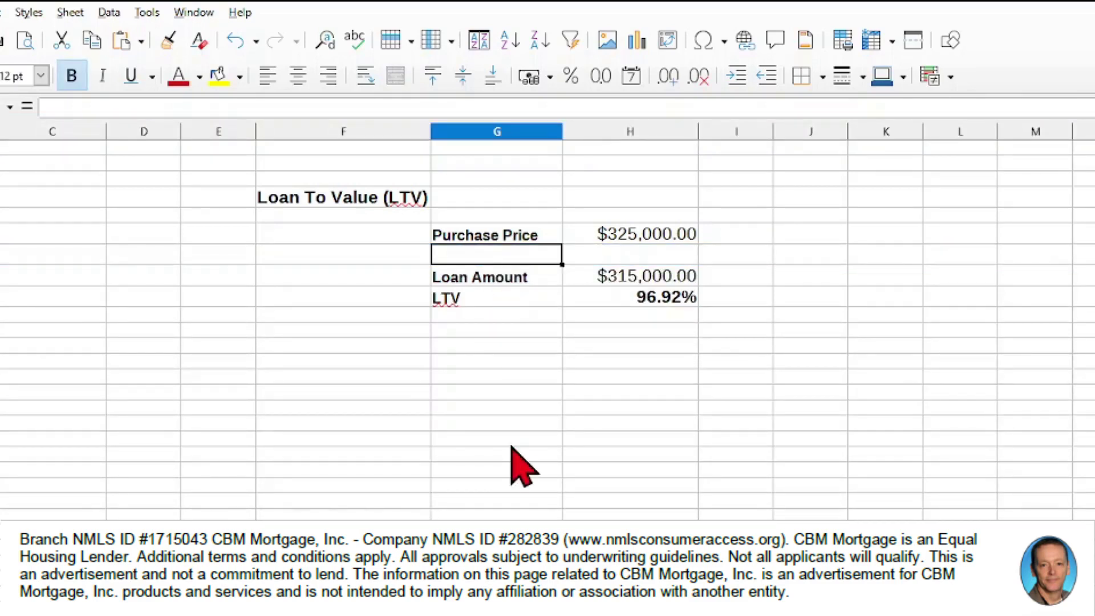
key(F2)
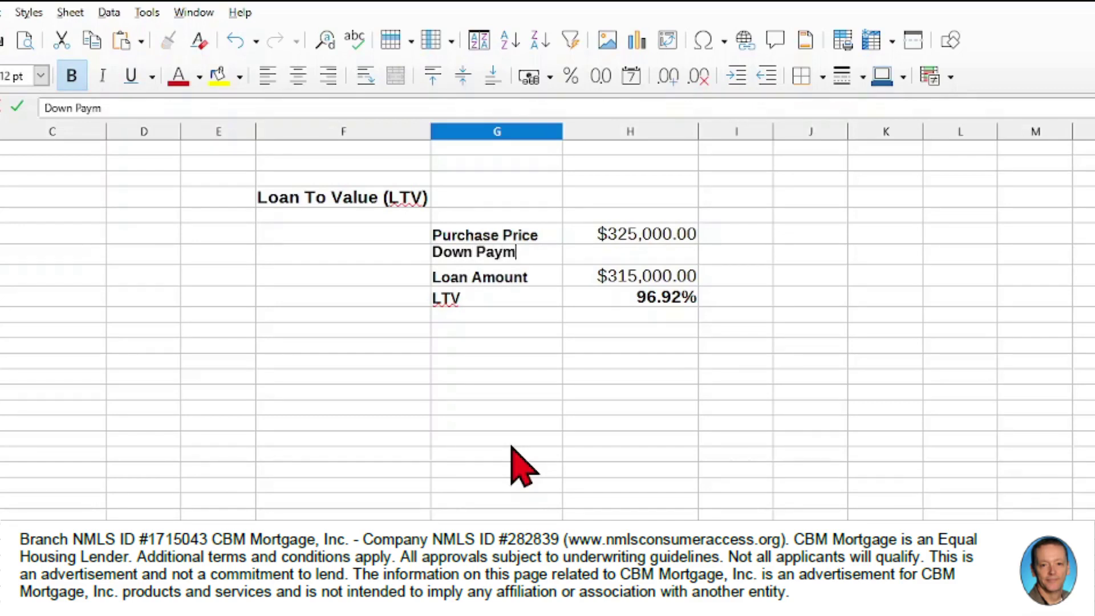
text(Down Payment)
key(Tab)
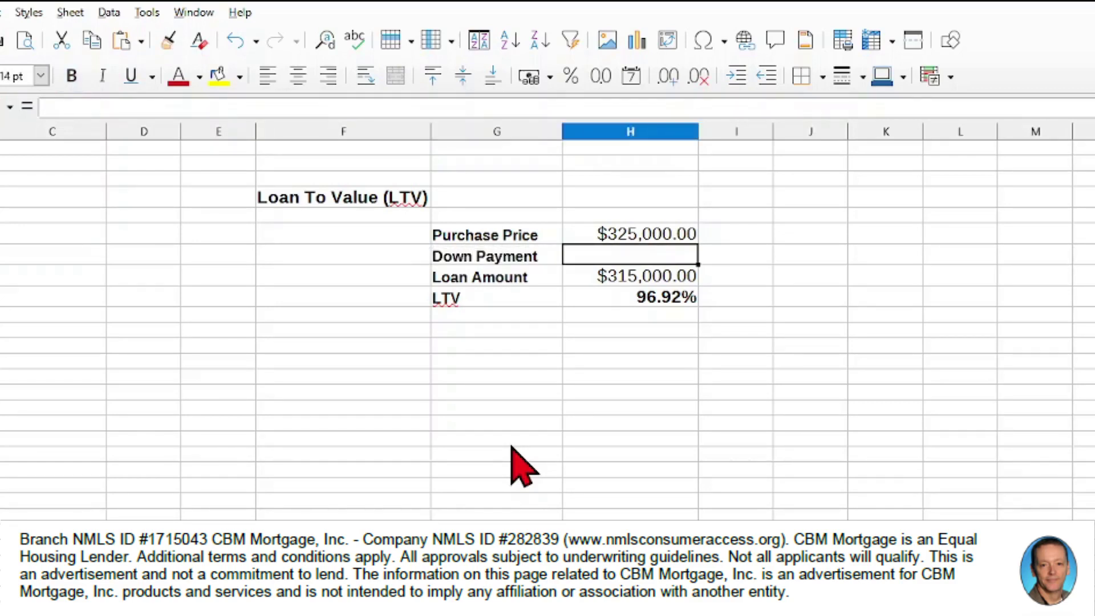
text(1000)
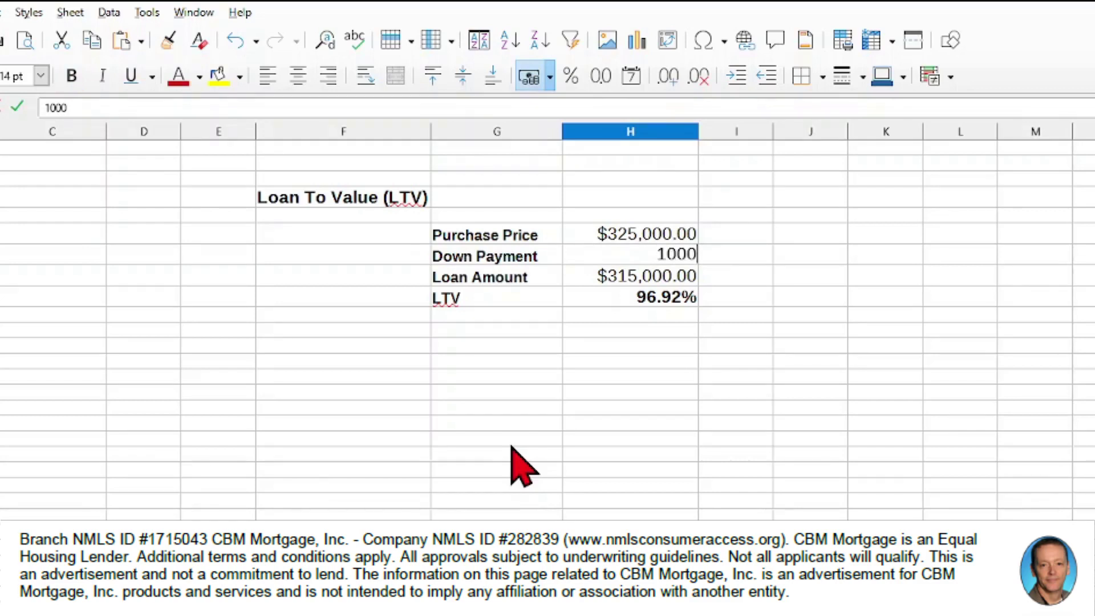
key(Tab)
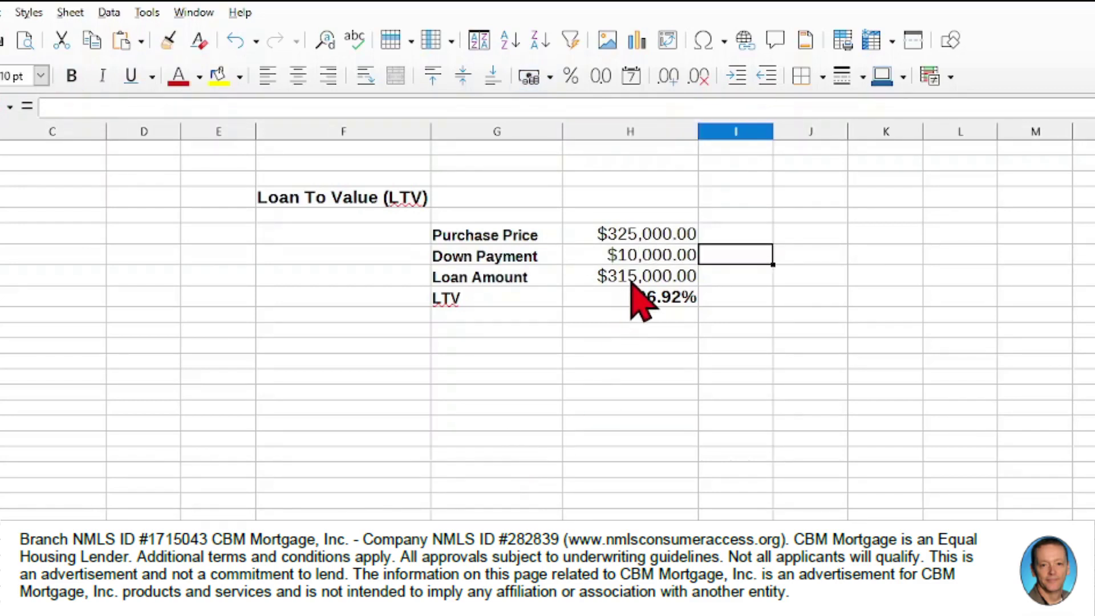
click(631, 283)
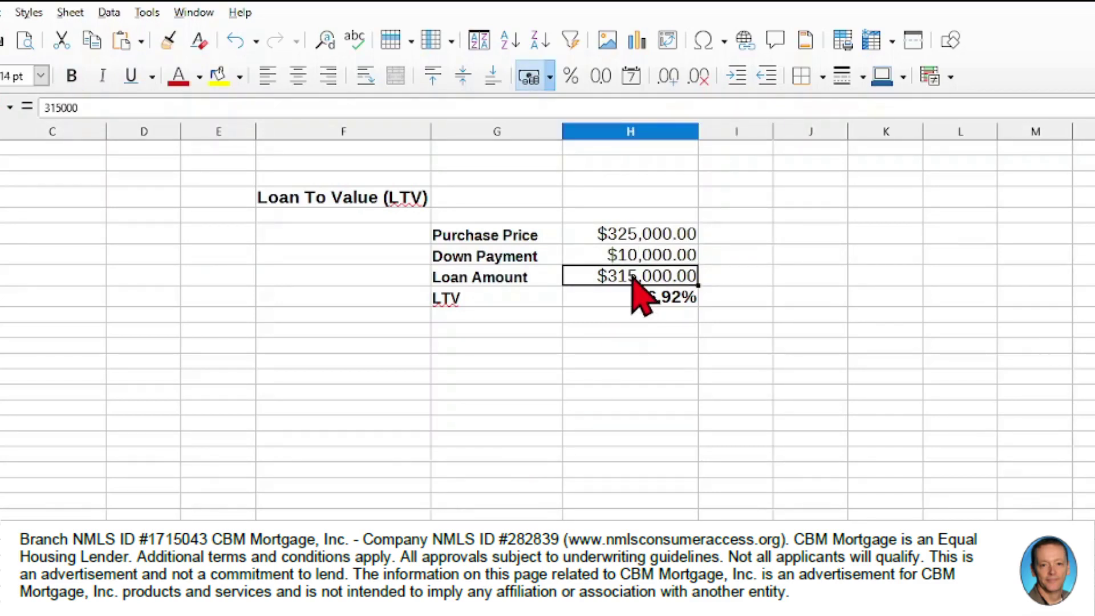
Step: Set the Loan Amount cell to the formula =H6-H7
text(=)
click(657, 237)
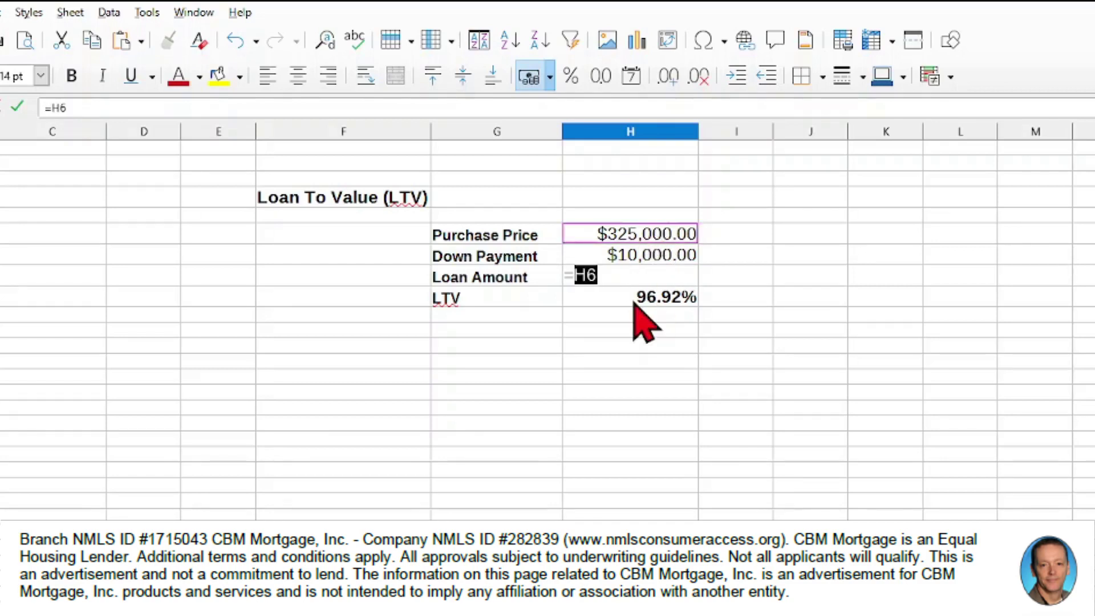
click(657, 253)
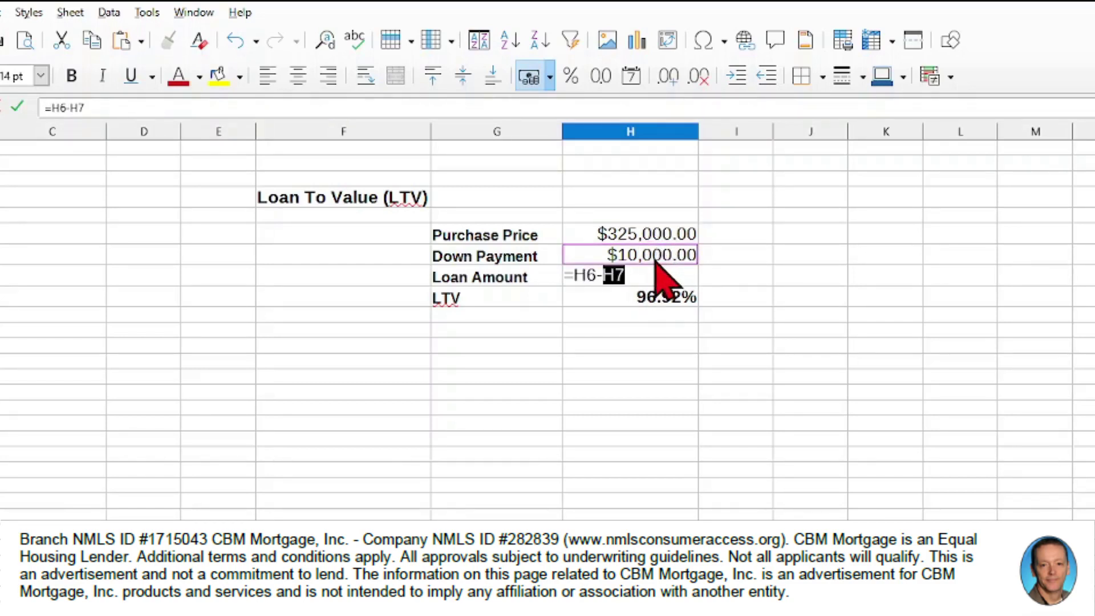
key(Return)
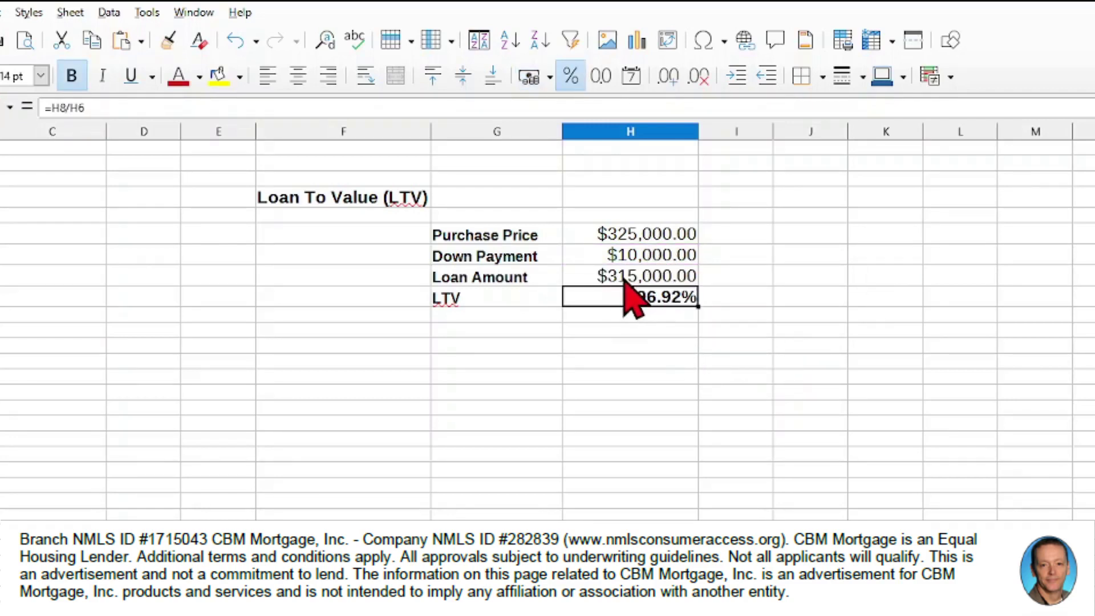
Step: Change the down payment to 30,000 so Loan Amount becomes $295,000 and LTV 90.77%
click(649, 258)
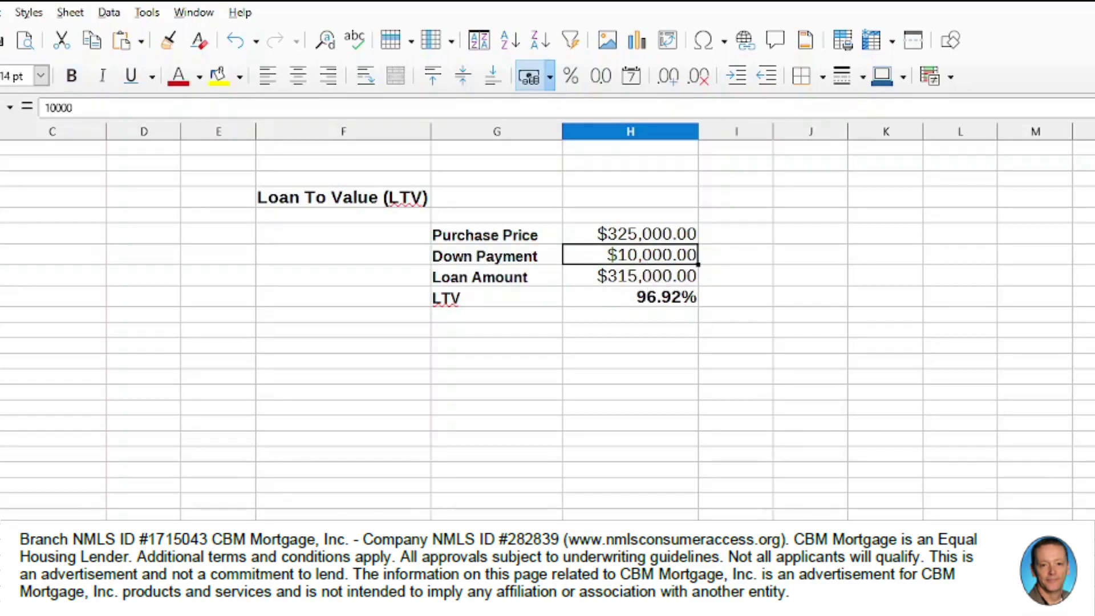
text(30000)
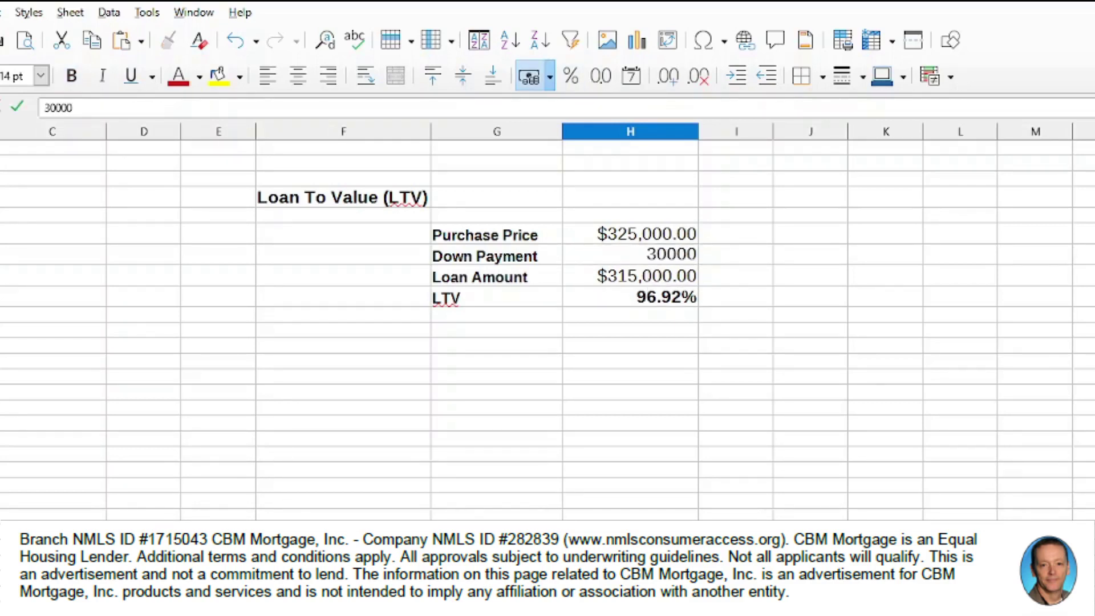
key(Tab)
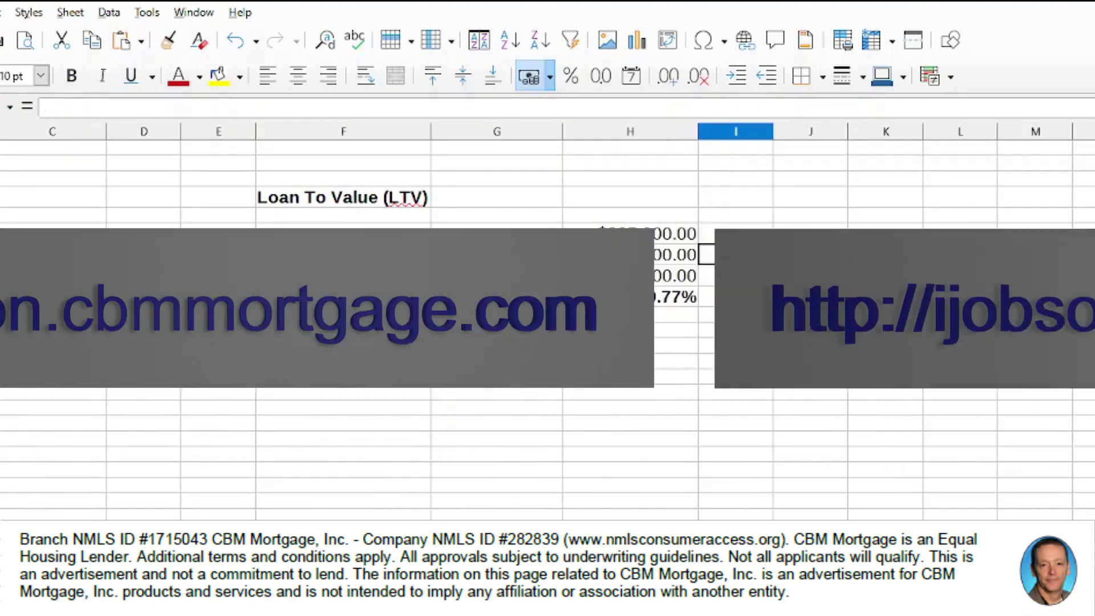
click(630, 295)
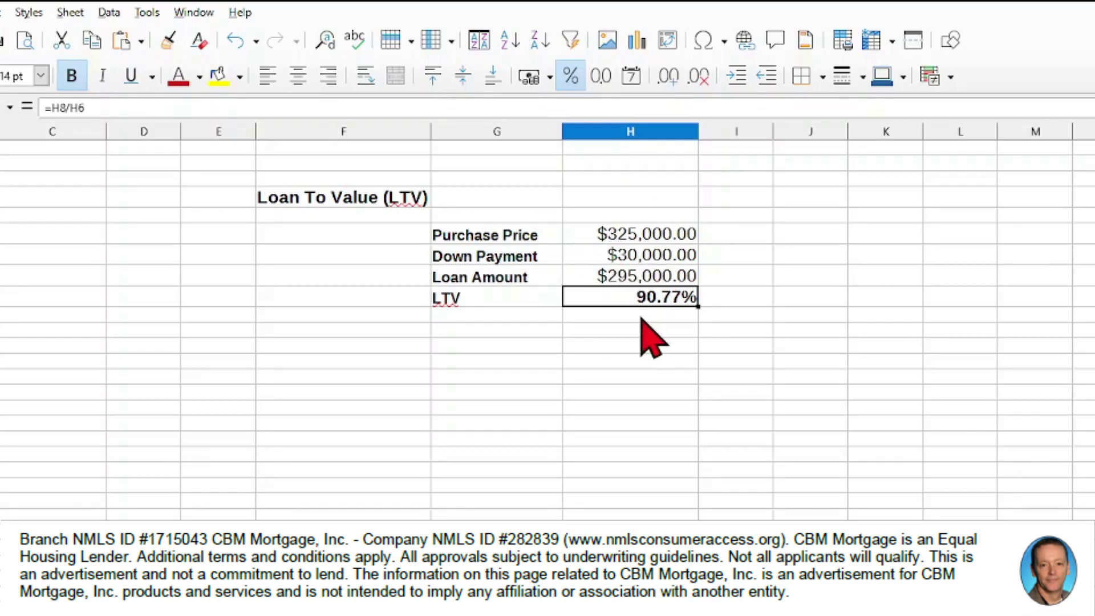
click(656, 257)
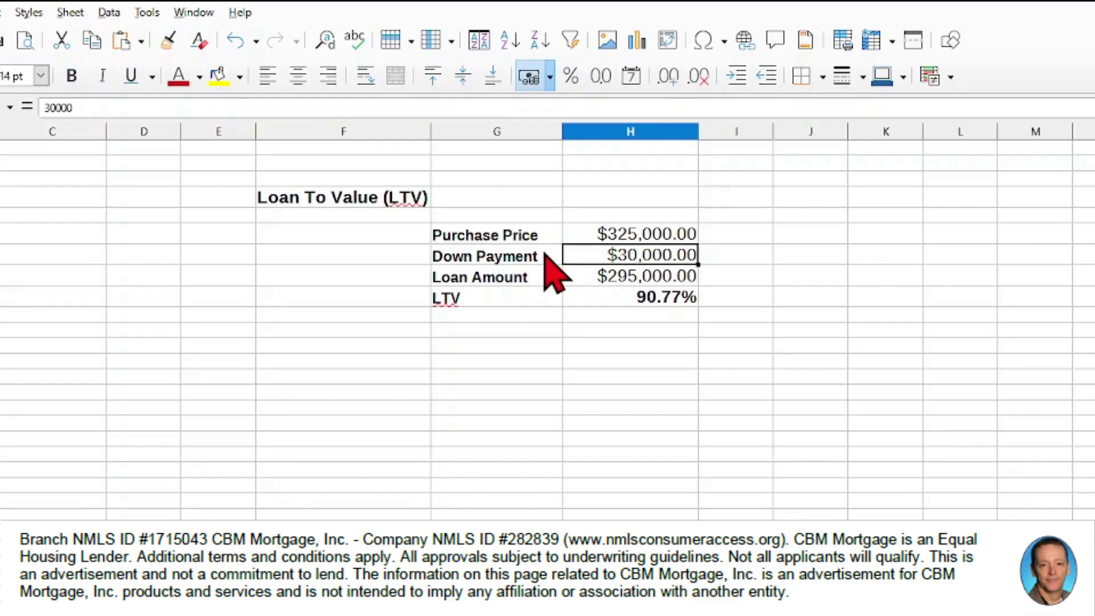
Step: Overwrite the LTV formula in H9 with a fixed 80% value
click(665, 304)
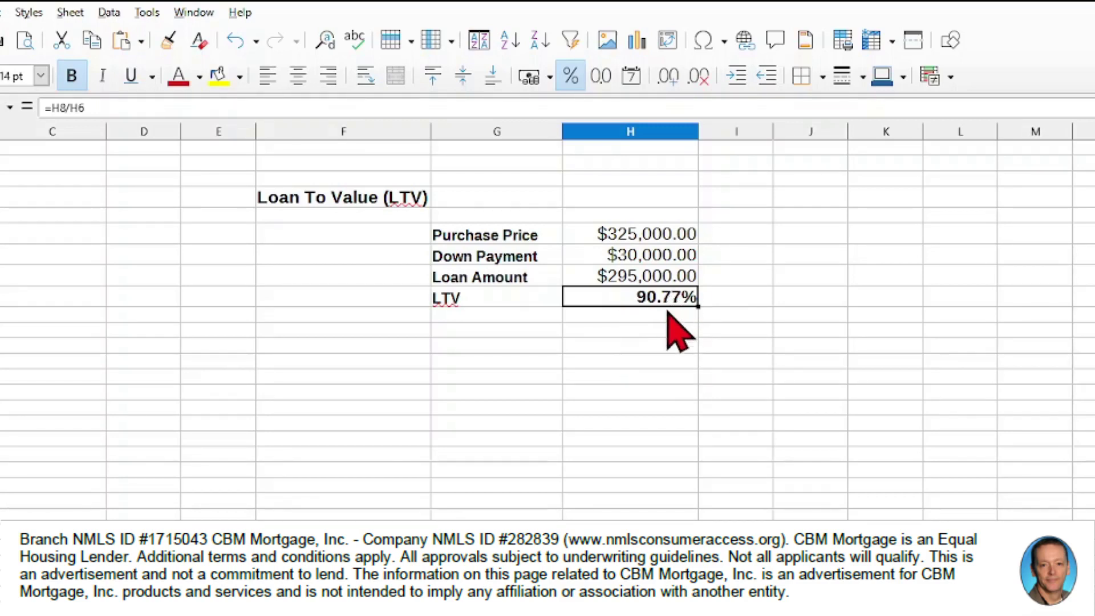
text(80%)
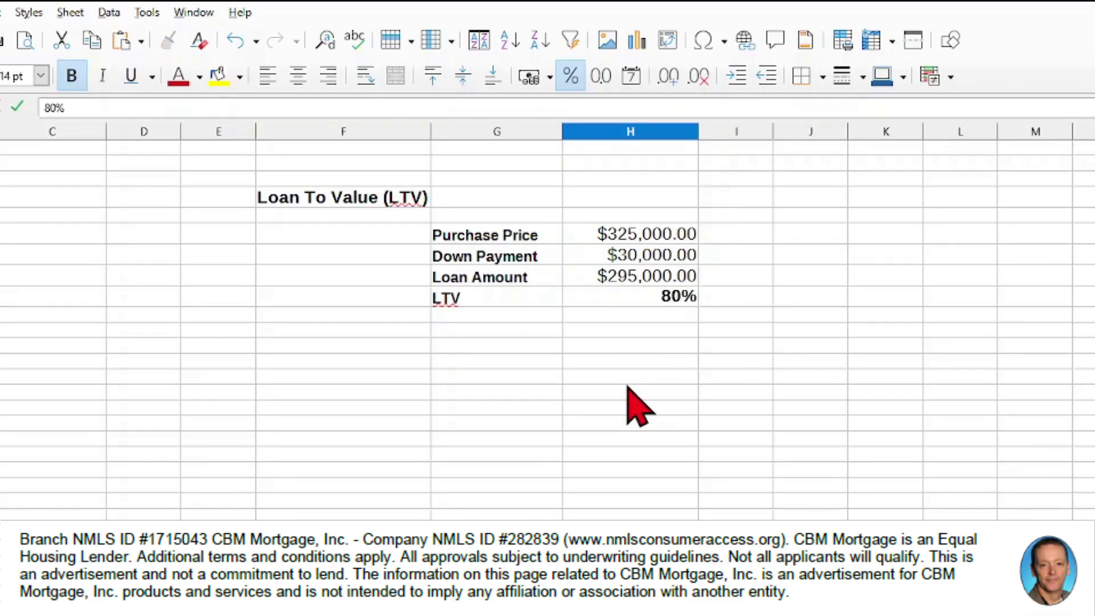
key(Return)
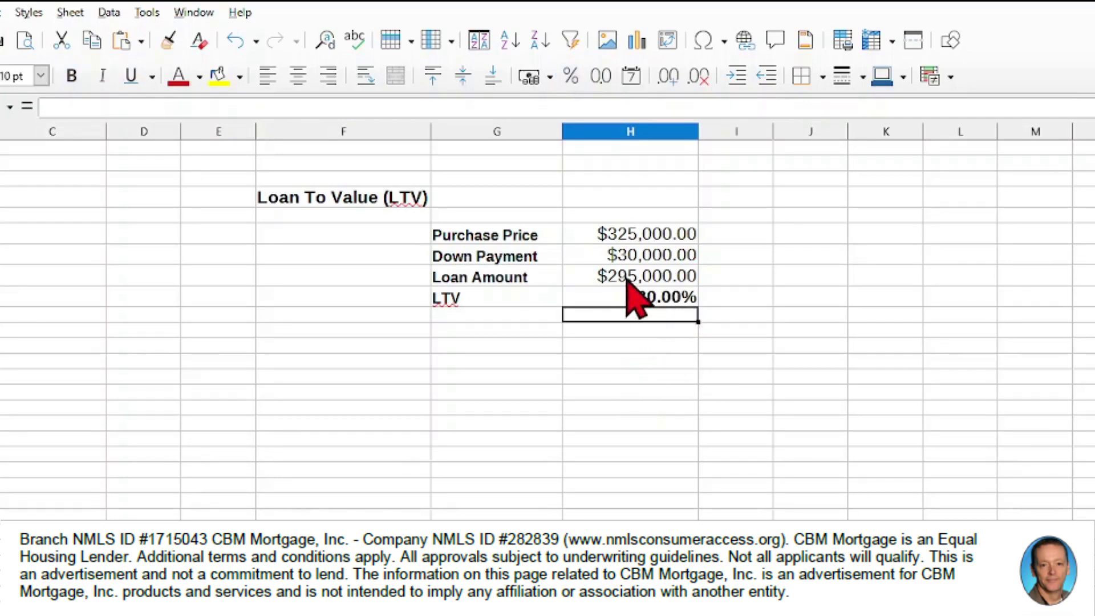
click(639, 257)
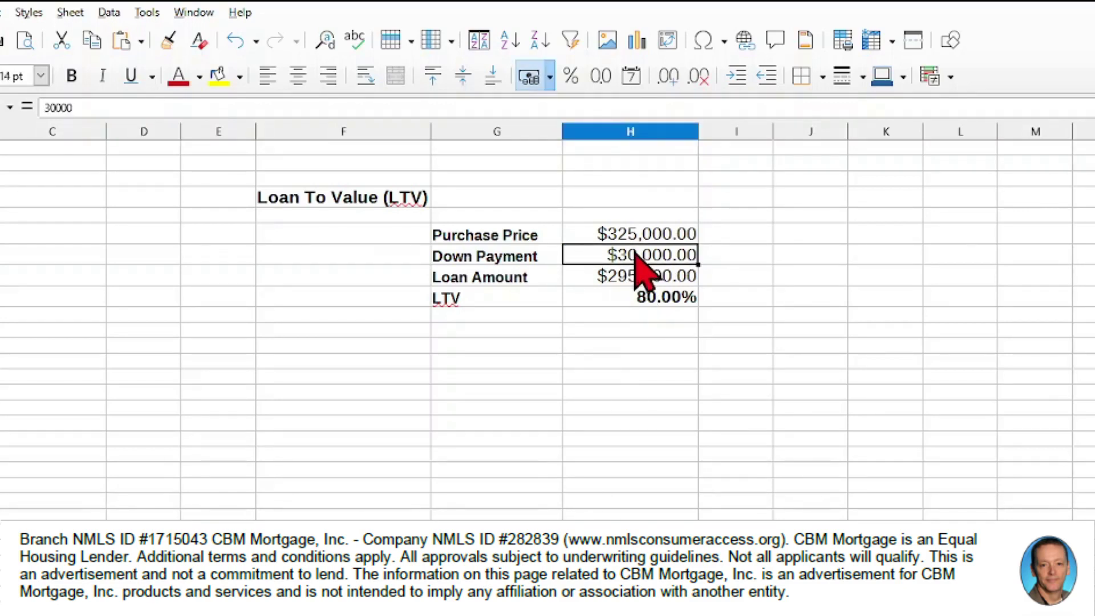
Step: Replace the 30,000 down payment with the formula =H6*(100%-H9)
drag(85, 107, 16, 111)
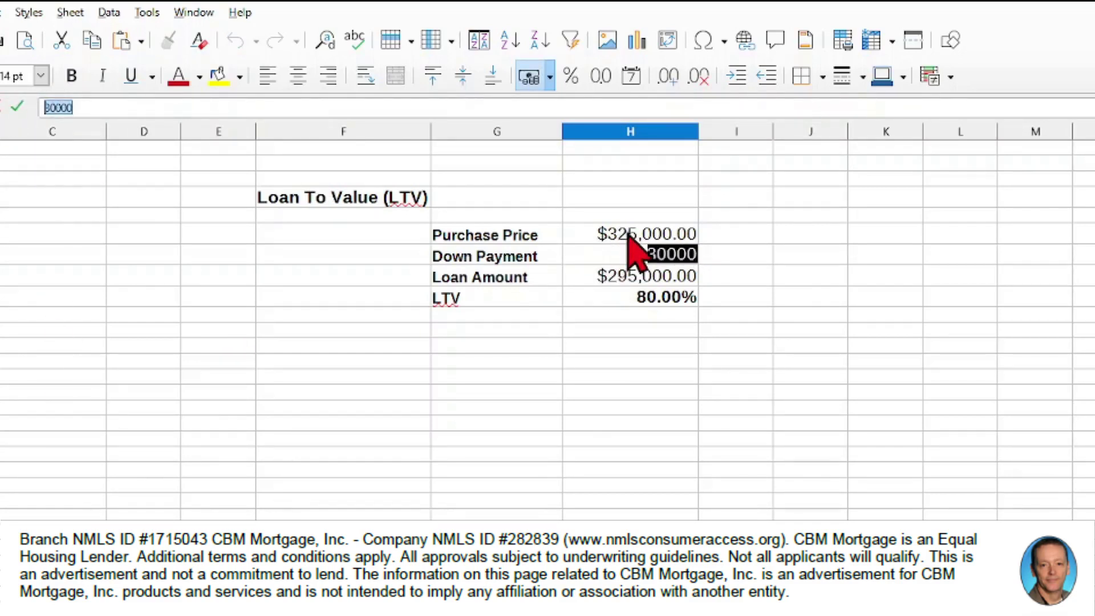
text(=)
click(609, 238)
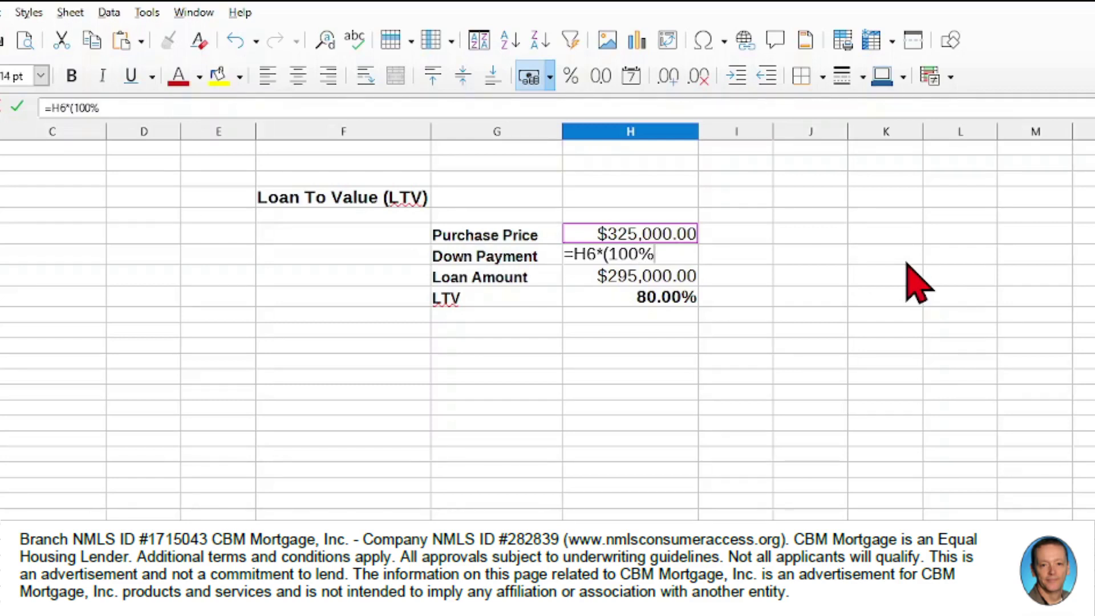
text(100%-)
click(666, 297)
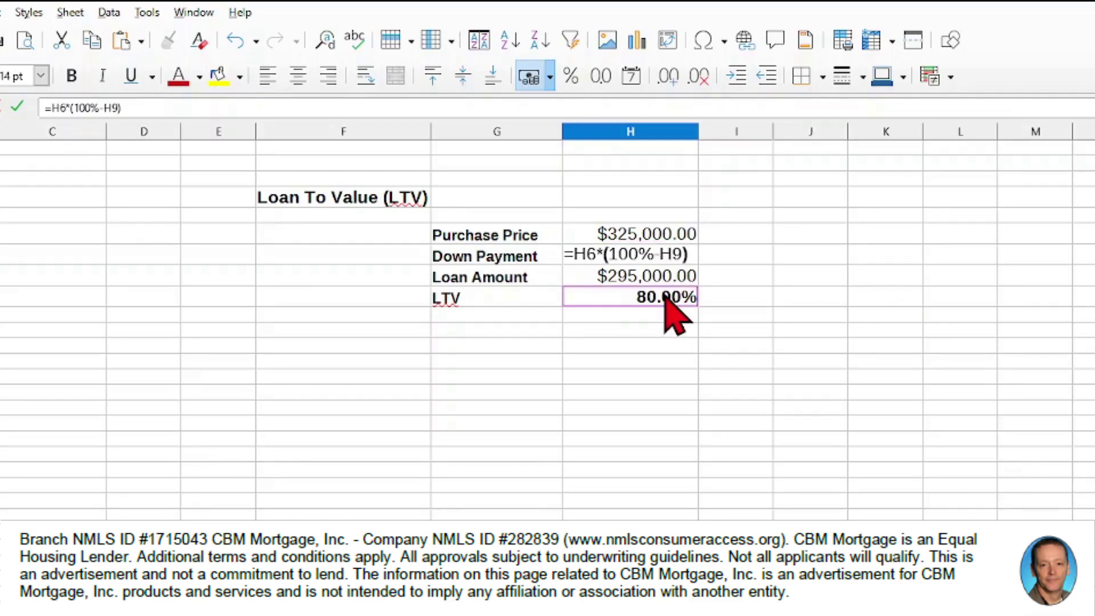
text())
key(Return)
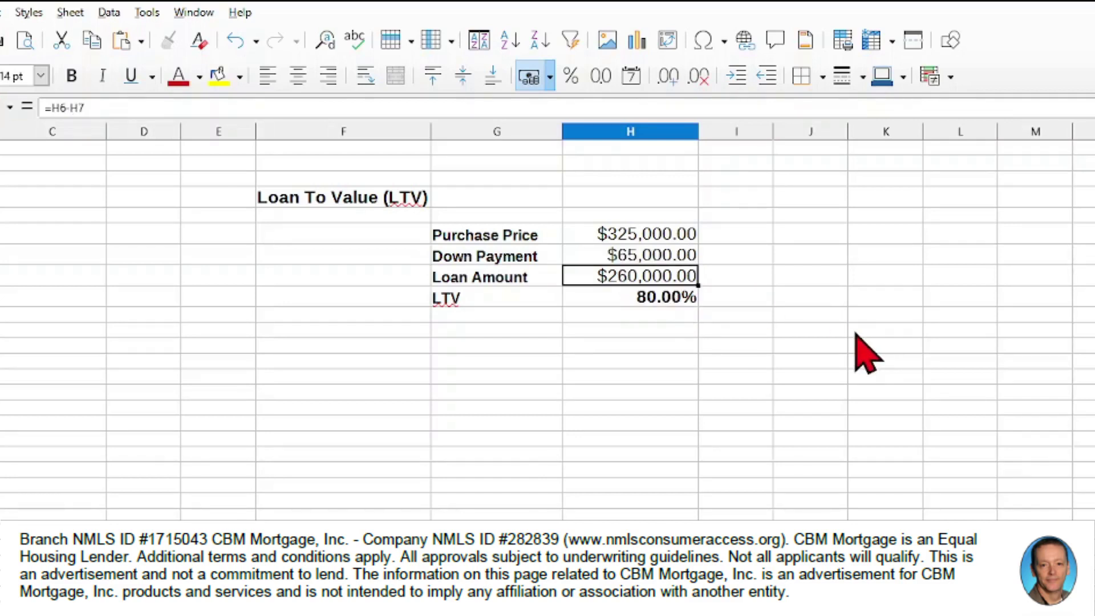
Step: Test a 90% LTV, then set LTV back to 80%
click(666, 298)
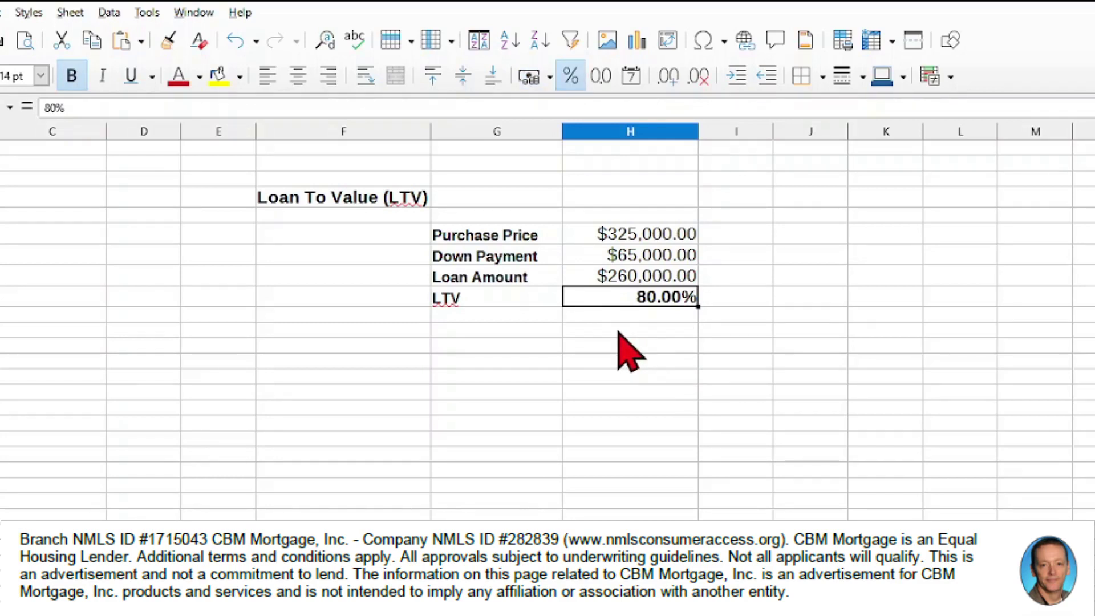
text(90%)
key(Tab)
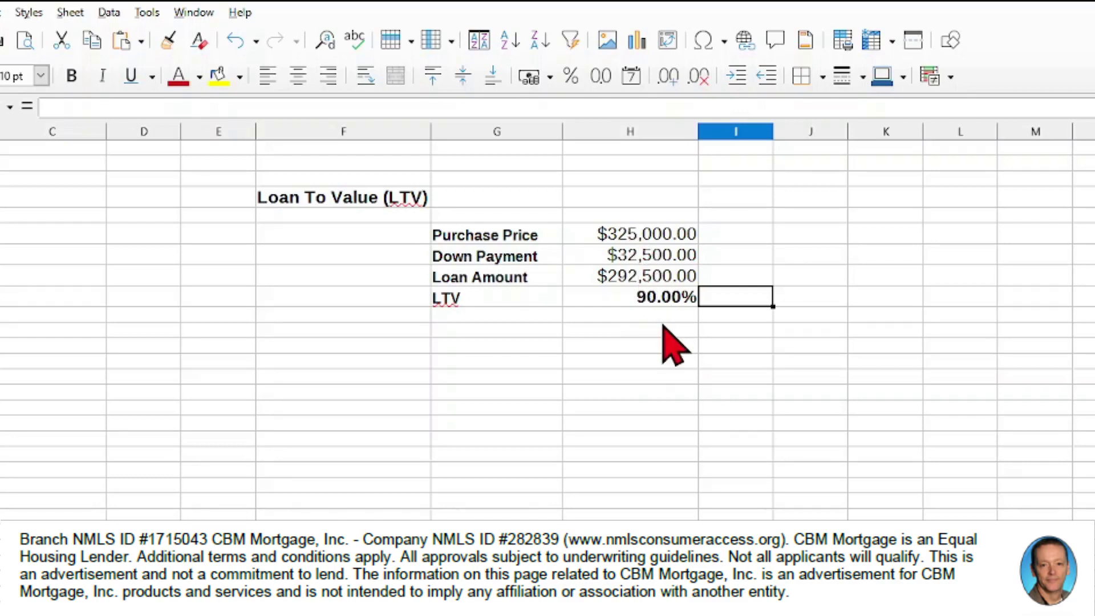
click(662, 299)
text(8)
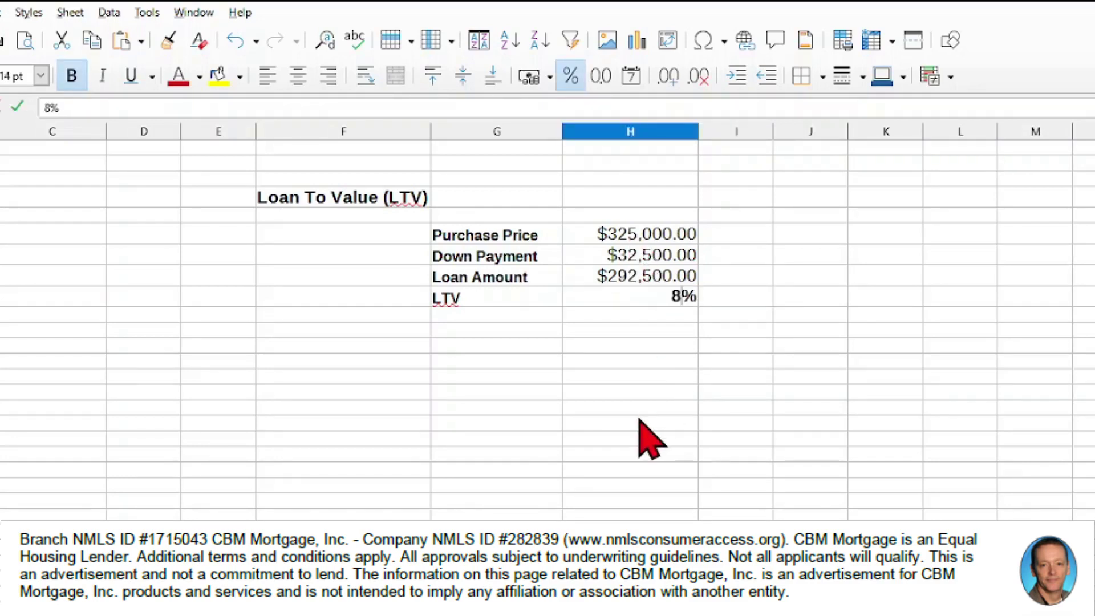
key(Return)
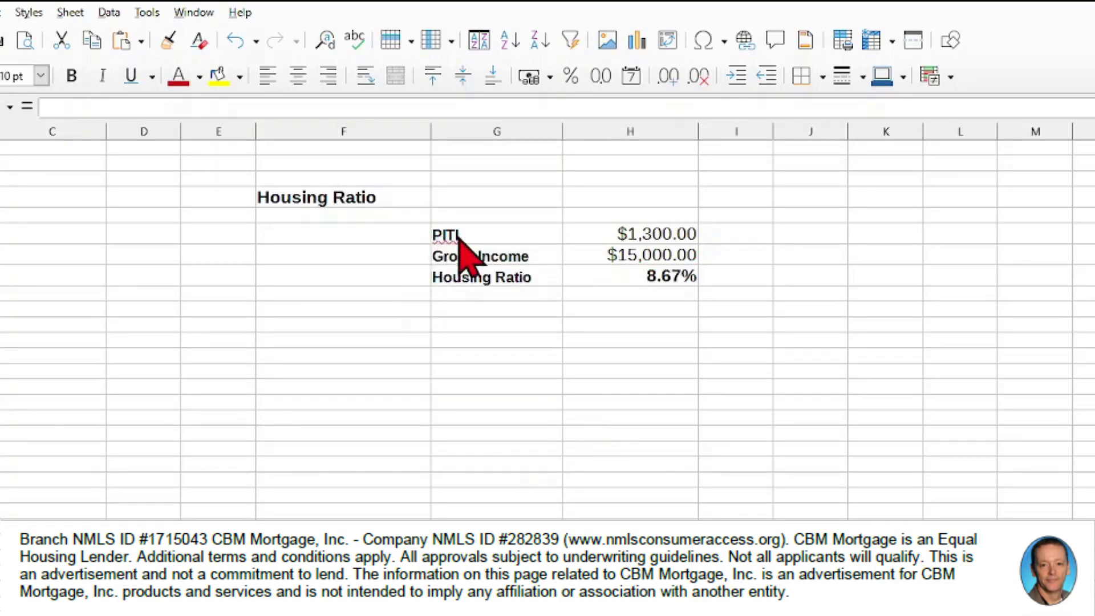
Step: Review the $1,300 PITI, $15,000 gross income and 8.67% housing ratio formula
click(659, 242)
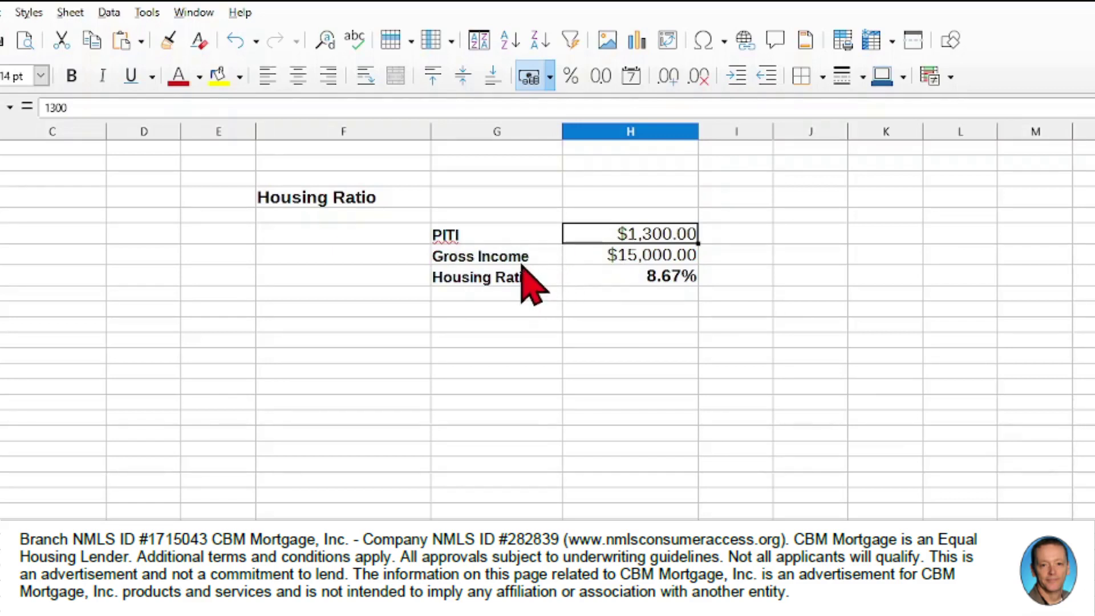
click(641, 255)
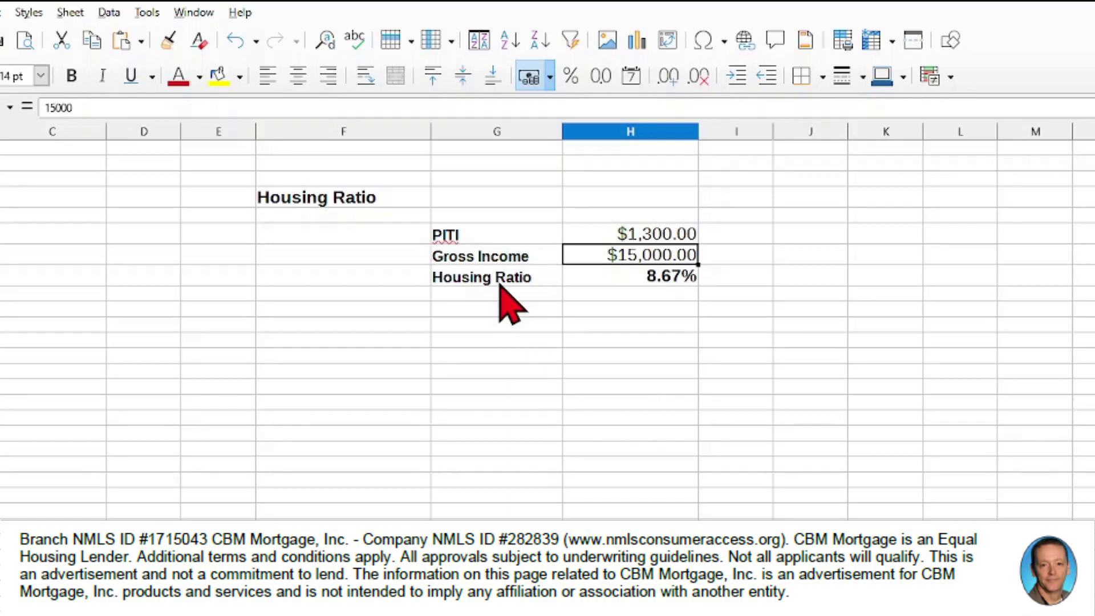
click(679, 284)
key(Up)
Step: Lower Gross Income to $6,000 and review the resulting 21.67% ratio from =H6/H7
text(600)
key(Tab)
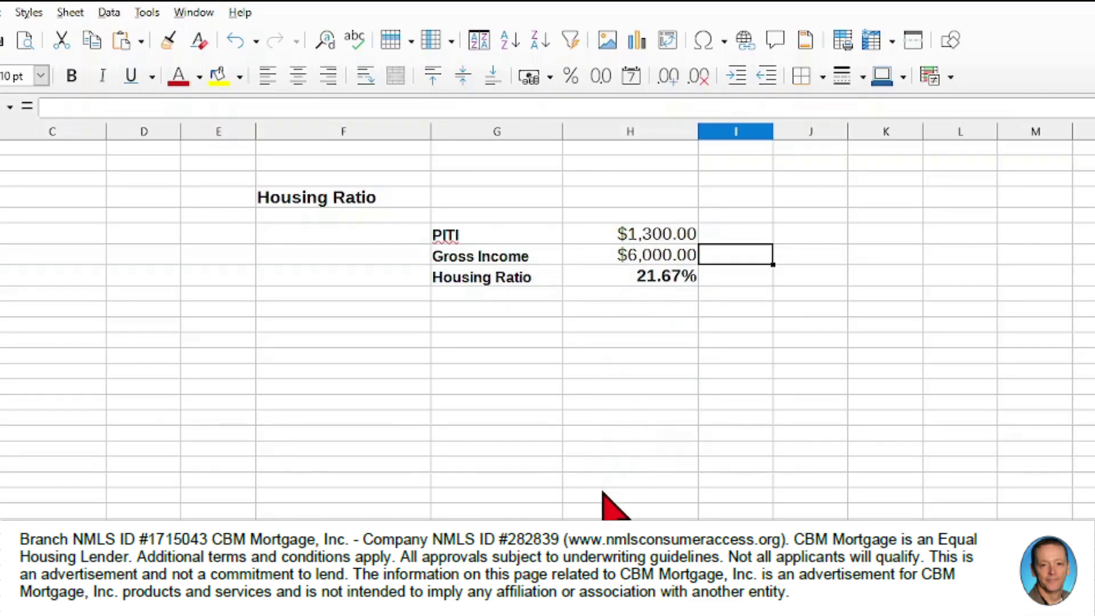
click(660, 278)
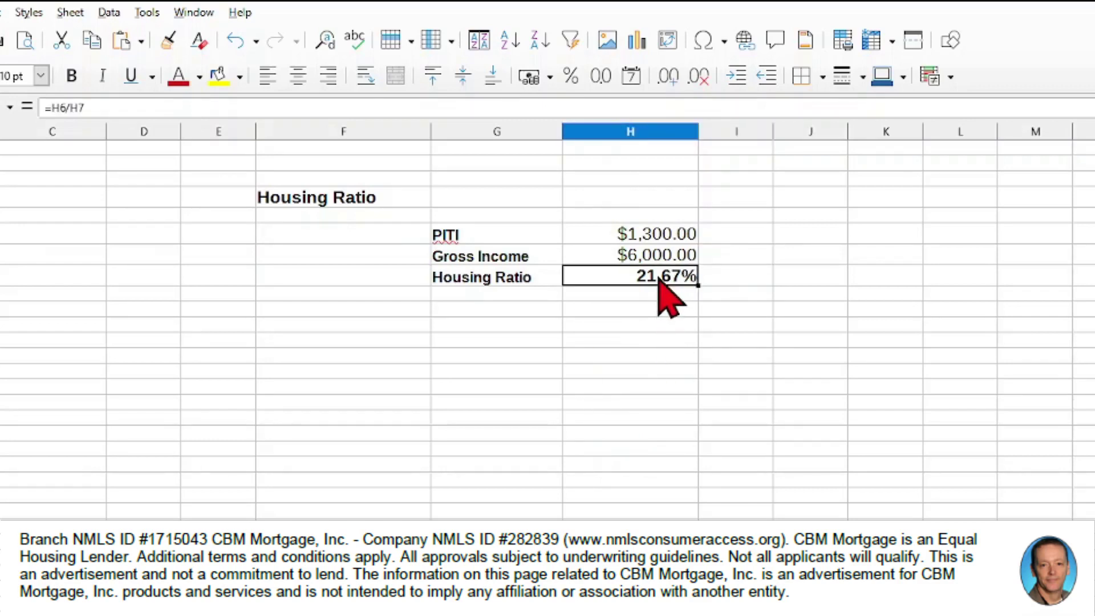
click(654, 235)
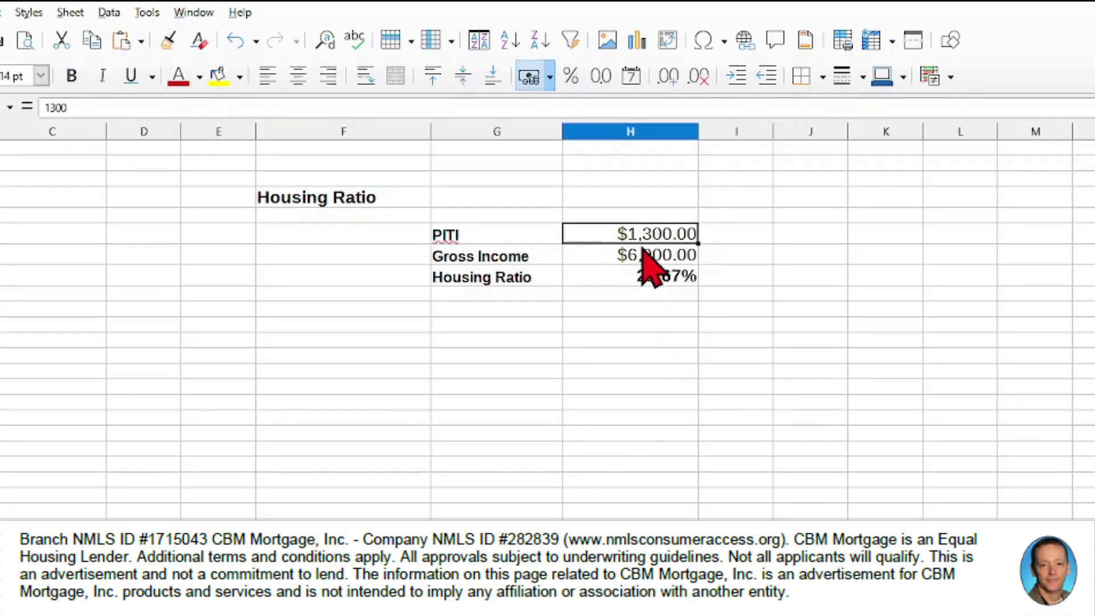
click(648, 254)
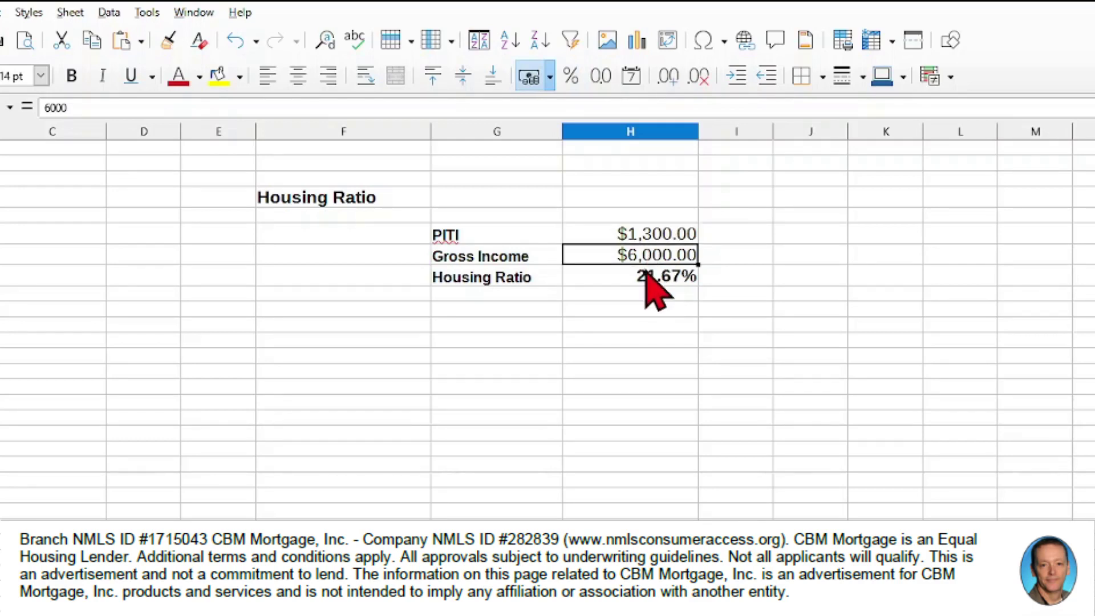
click(648, 277)
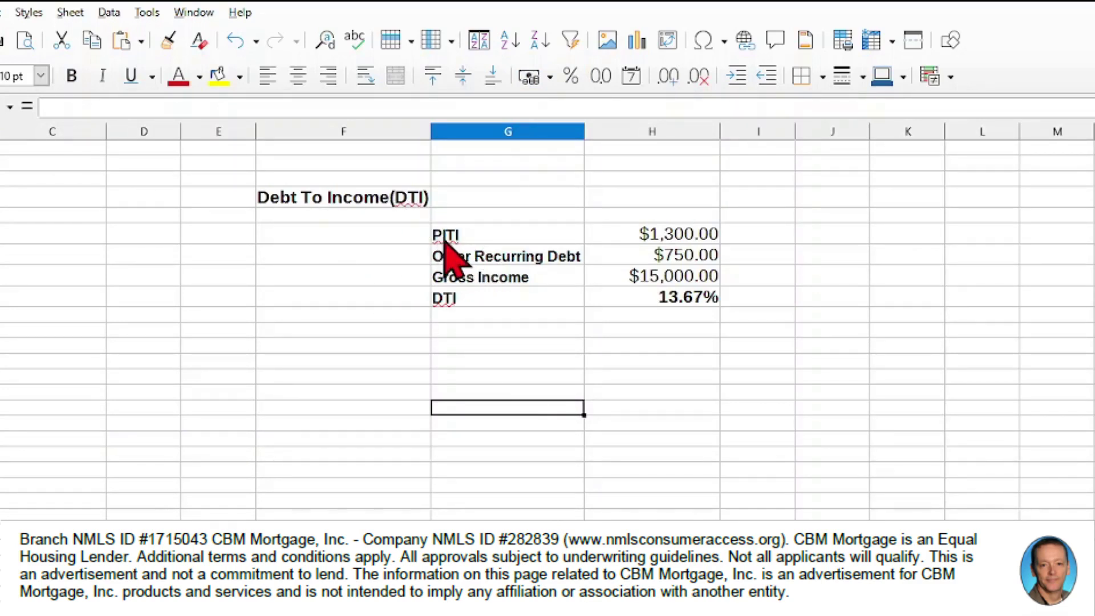
Step: Review the DTI inputs: PITI, $750 recurring debt, gross income, and formula =(H6+H7)/H8
click(472, 238)
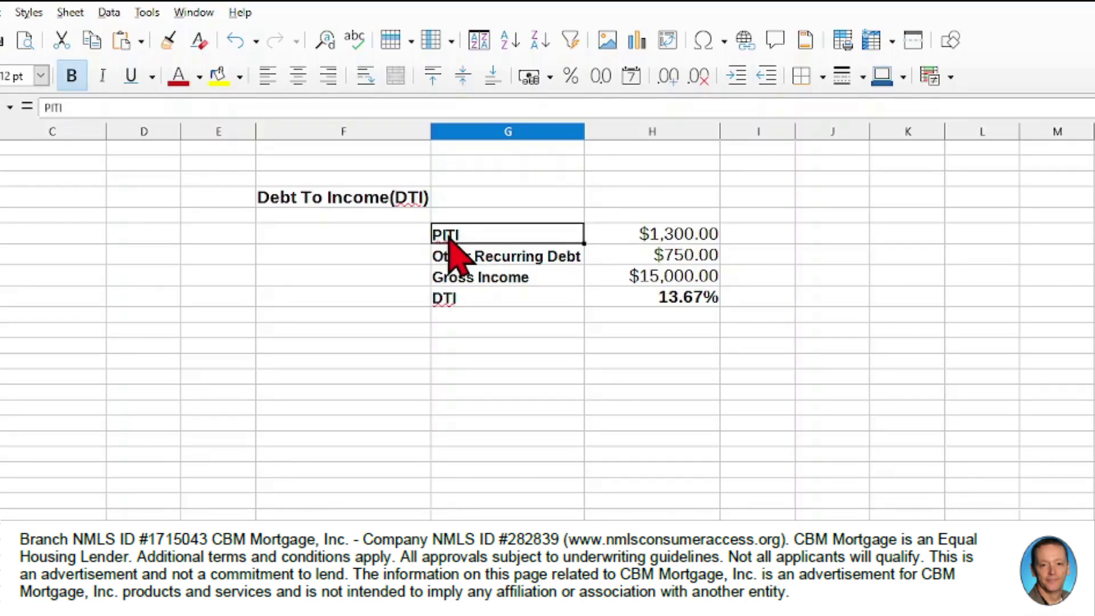
click(661, 235)
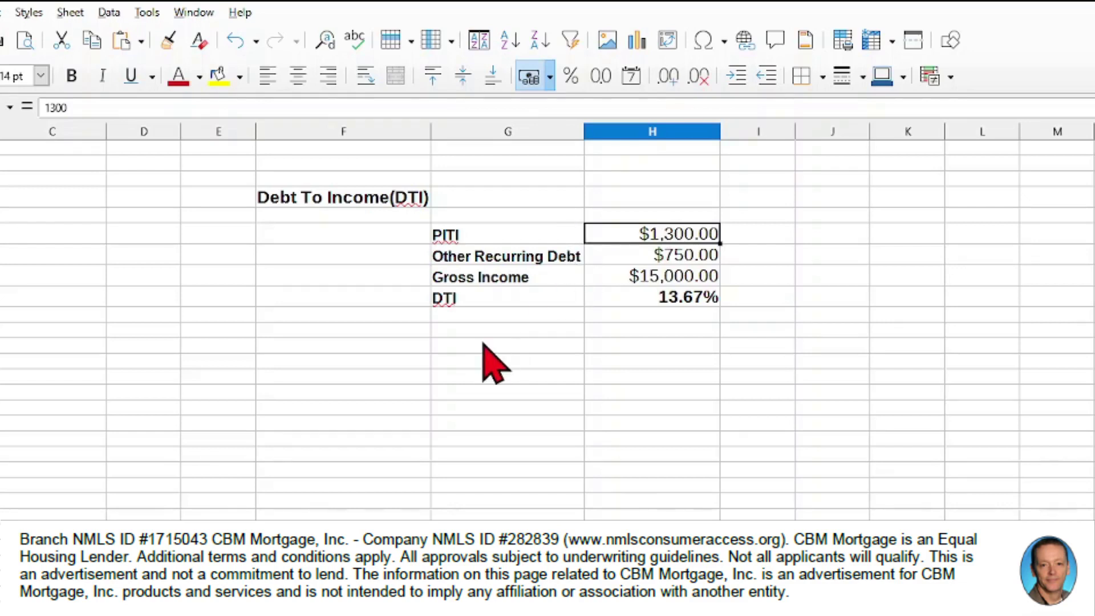
click(513, 259)
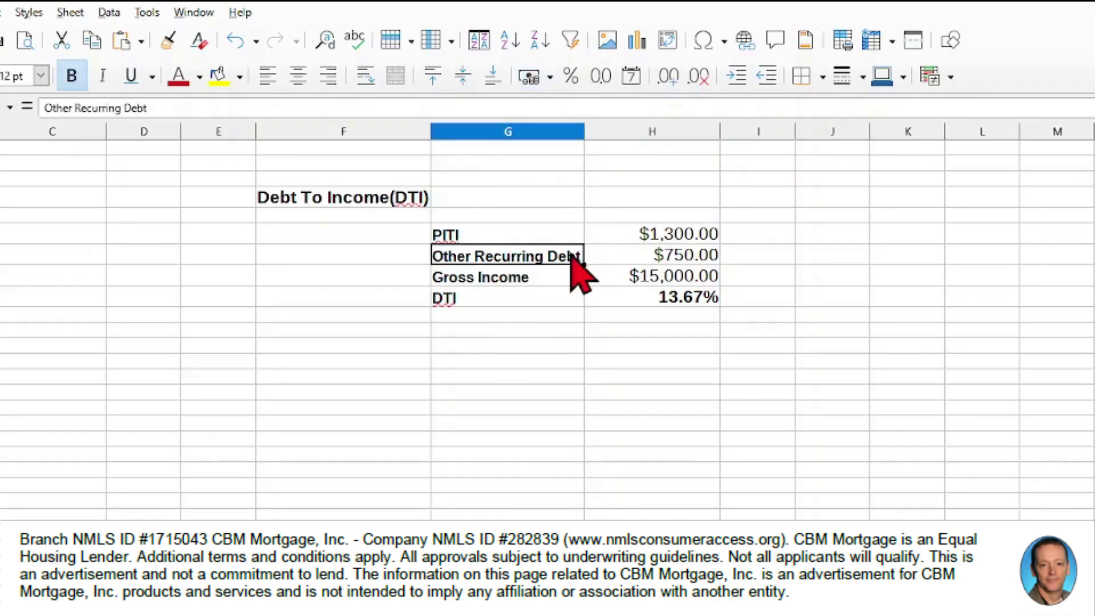
click(691, 258)
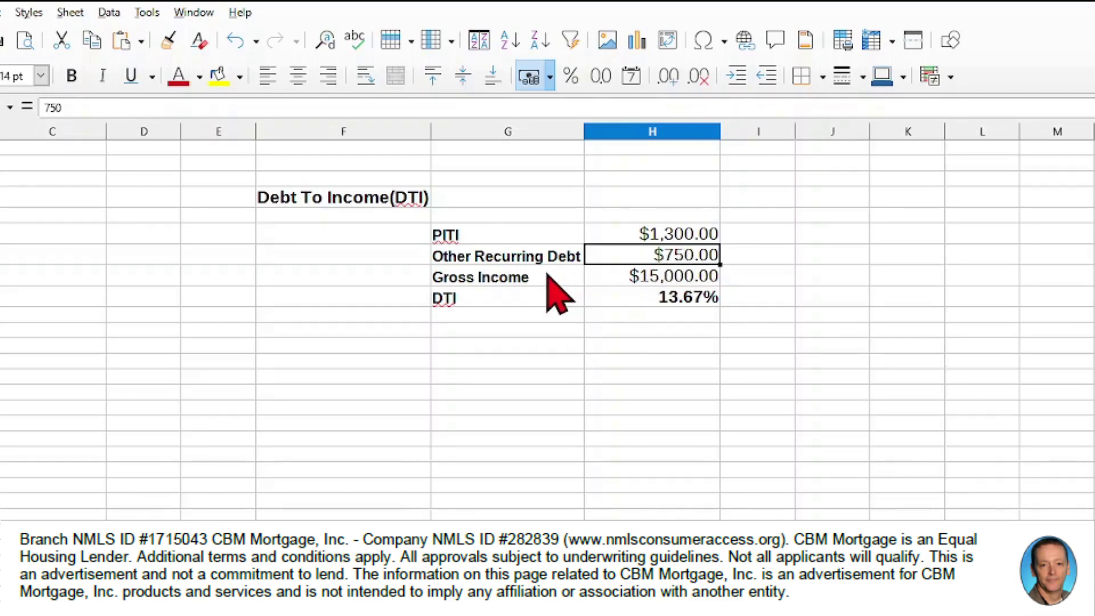
click(650, 278)
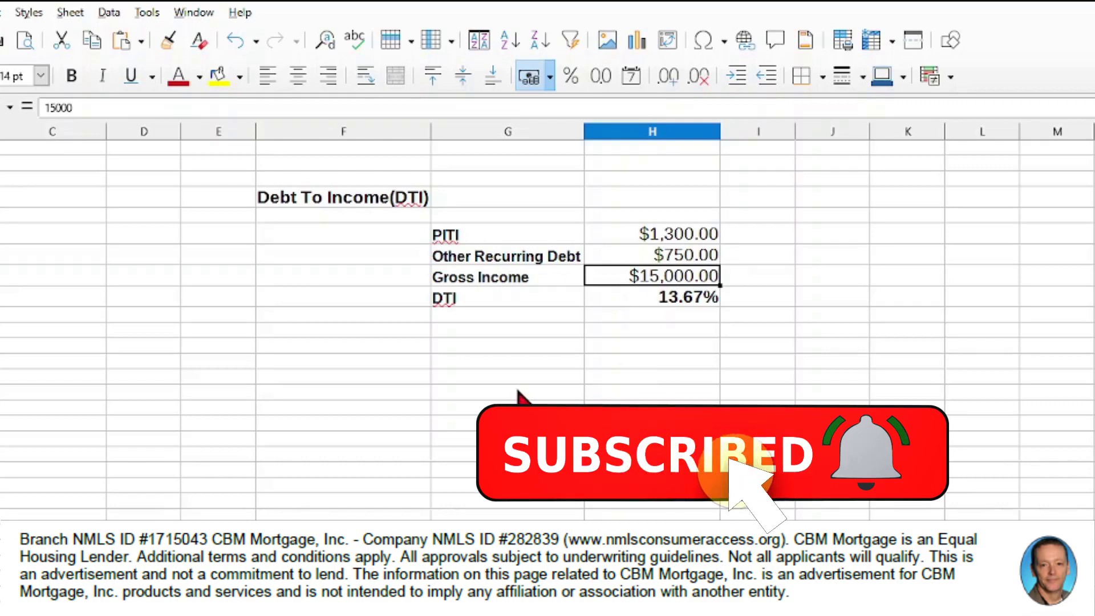
click(671, 301)
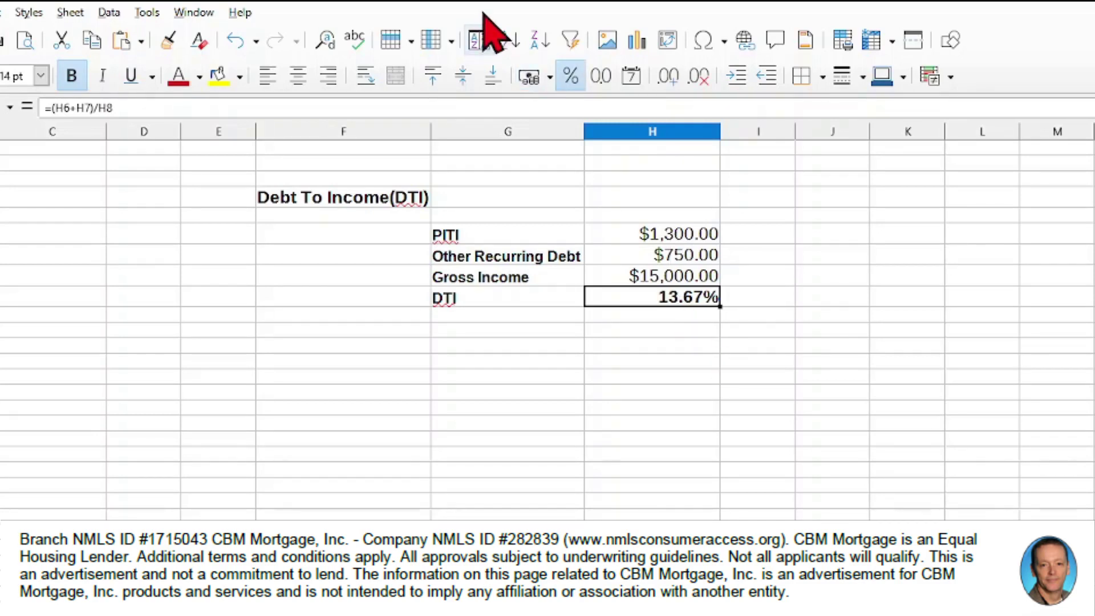
Step: Set Gross Income to $6,000, raising DTI to 34.17%
click(684, 278)
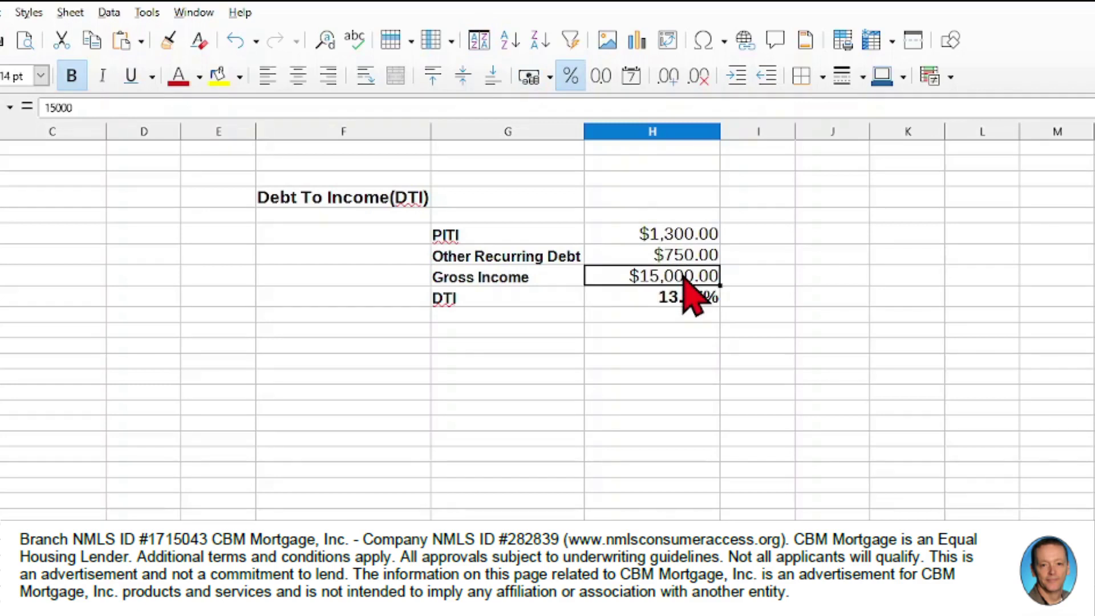
text(6000)
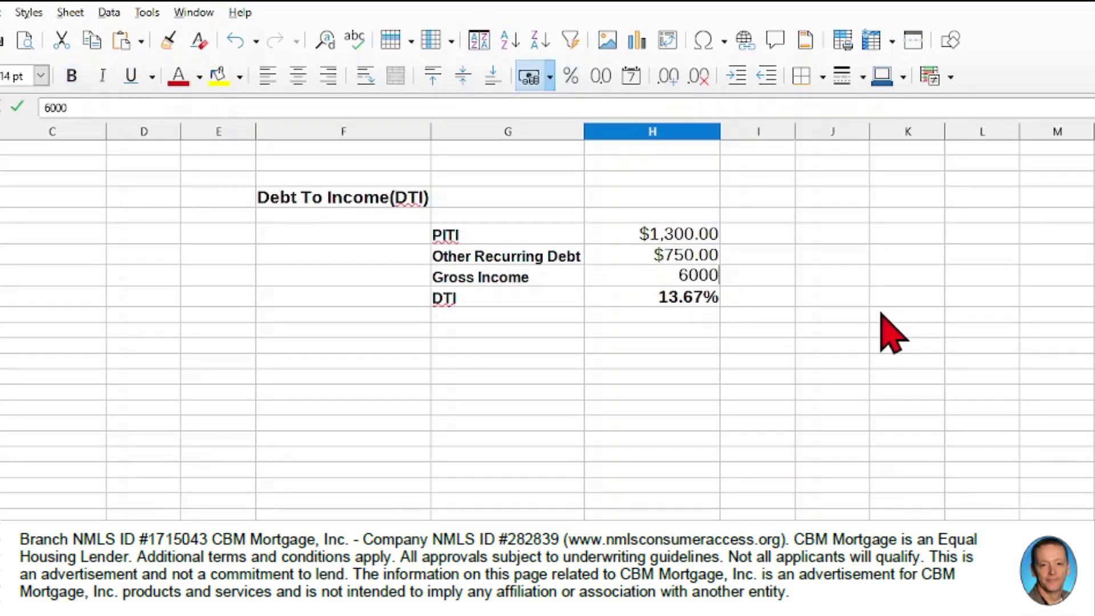
key(Tab)
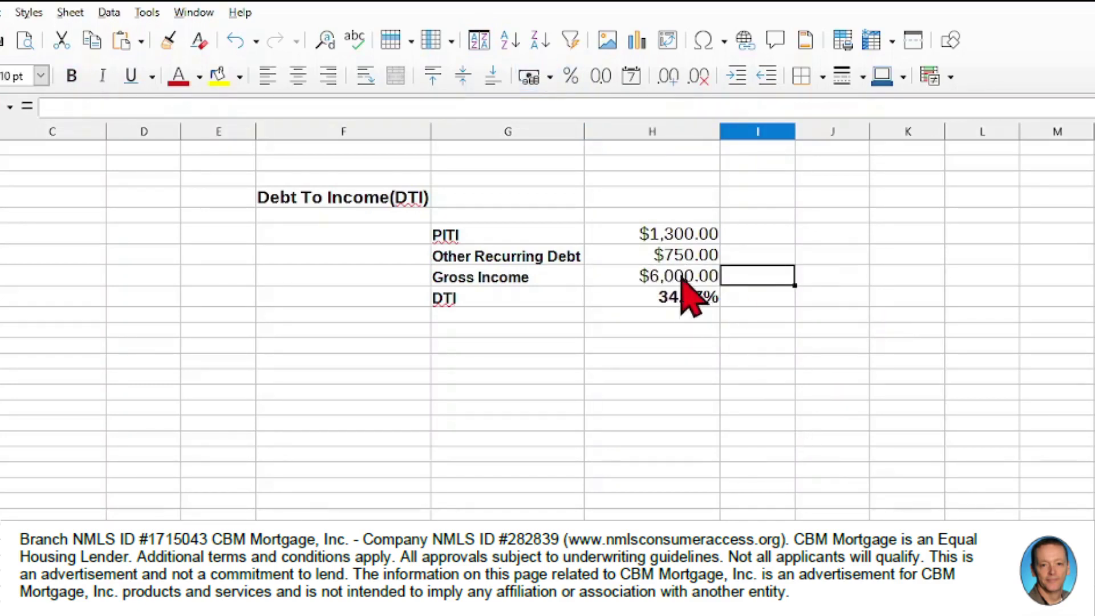